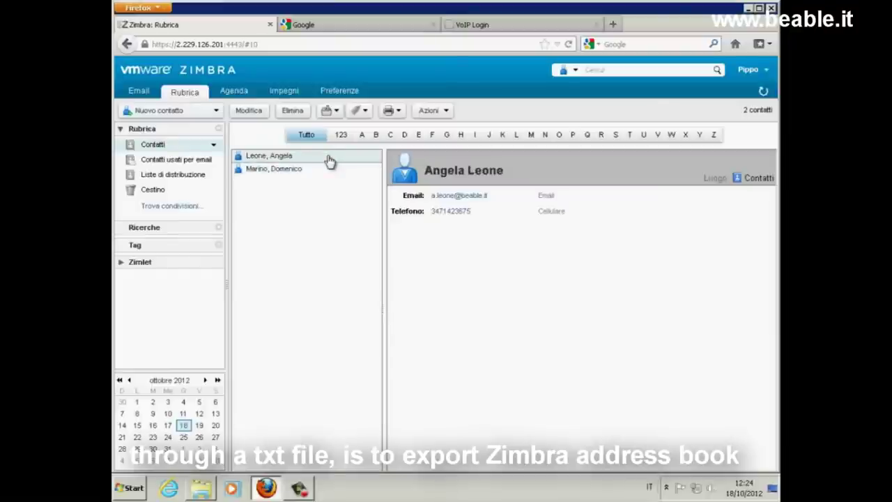
Step: Open the Importa/Esporta preferences and set the export type to Contatti in the Contatti account format
click(347, 93)
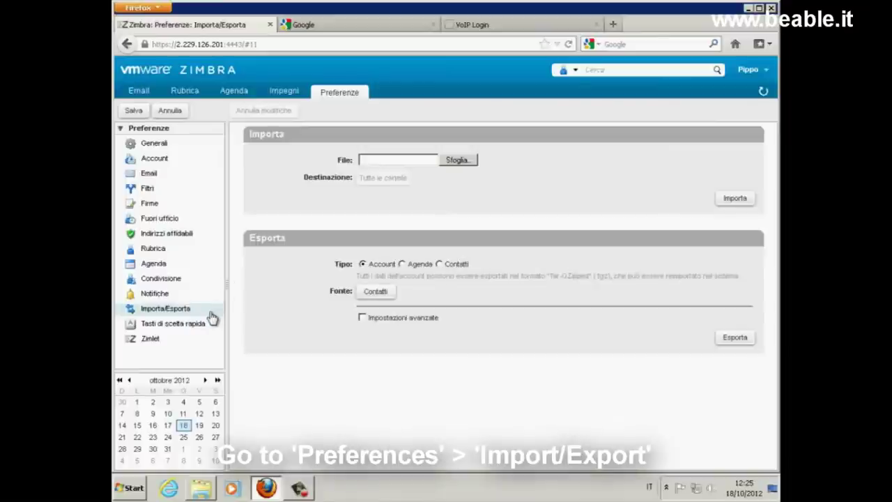
click(439, 265)
click(499, 271)
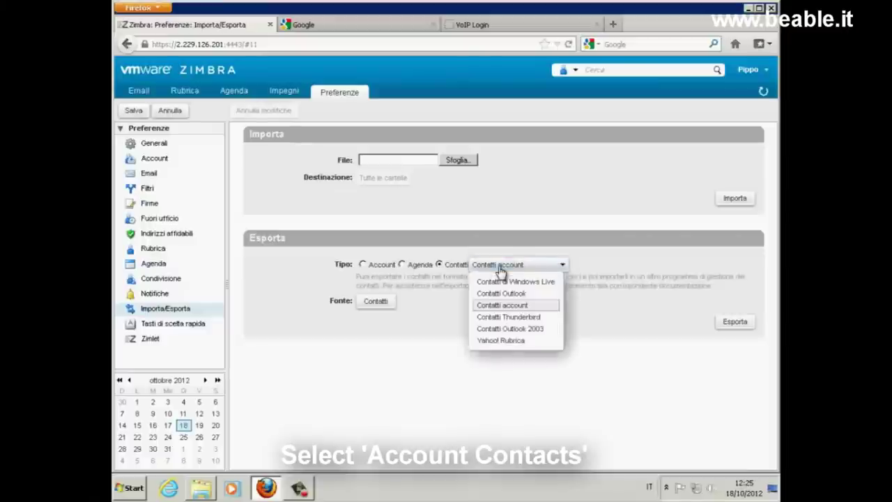
click(503, 307)
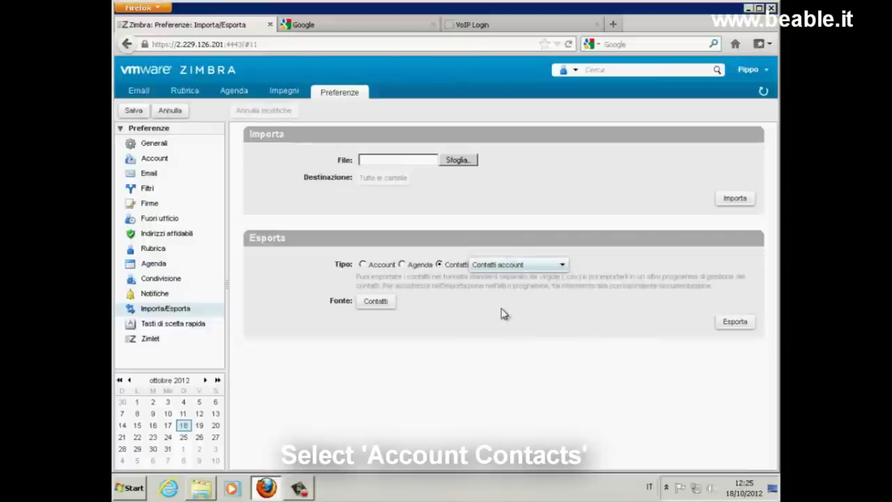
Step: Export the Contatti address book folder and save the resulting Contacts.csv file
click(377, 304)
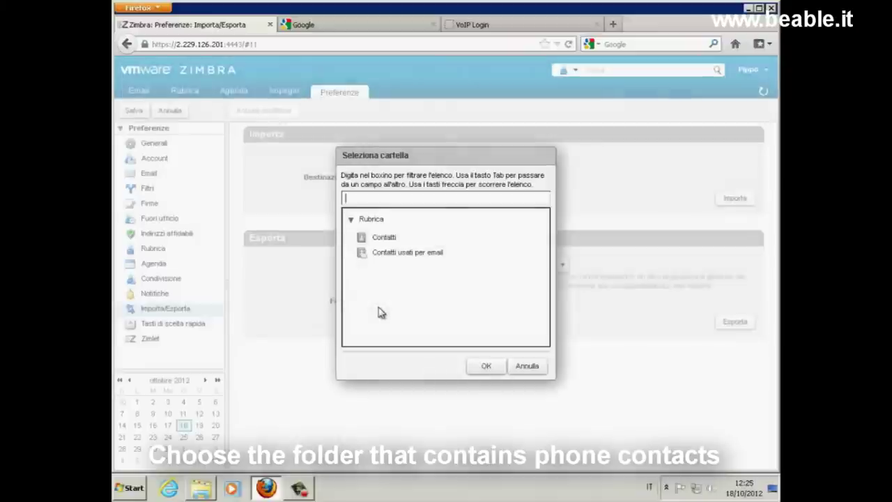
click(394, 241)
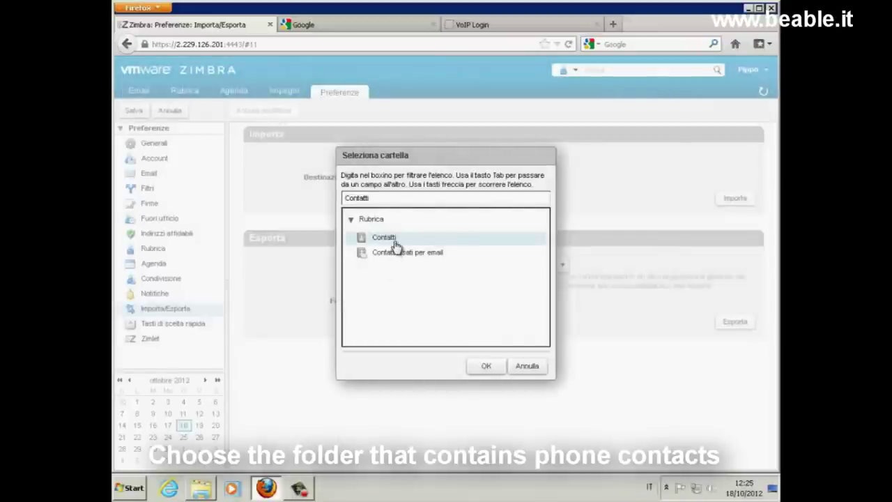
click(486, 366)
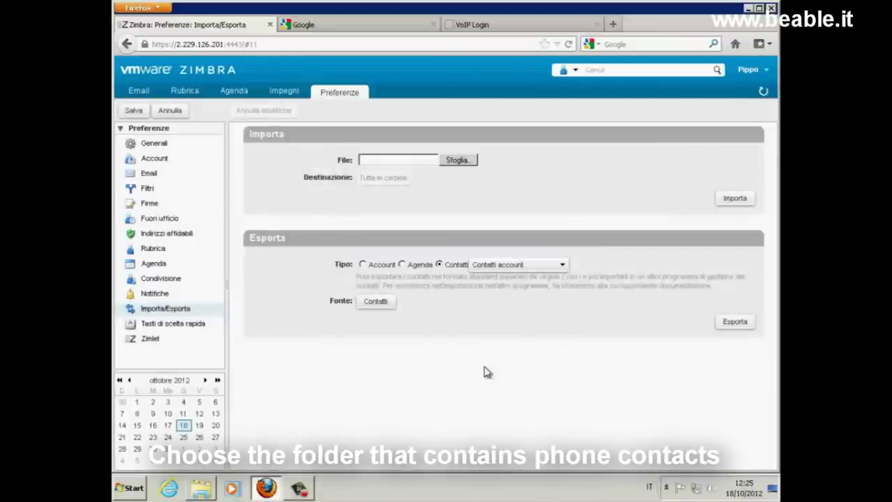
click(734, 321)
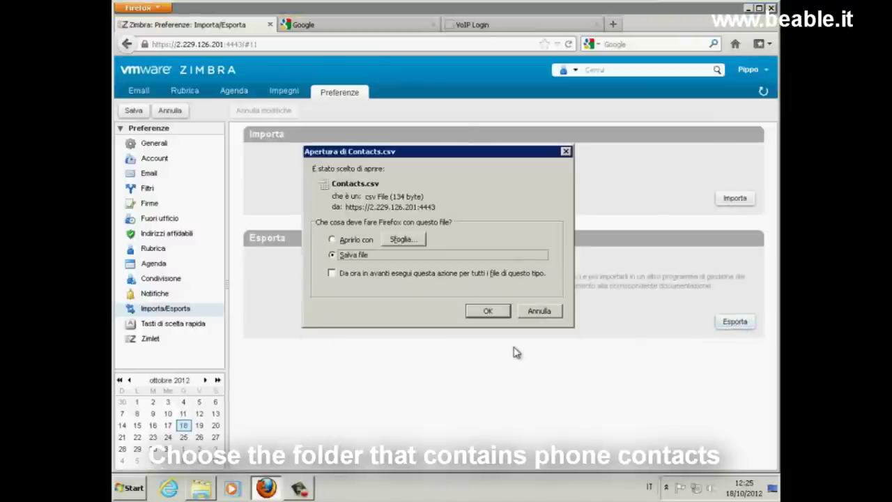
click(485, 310)
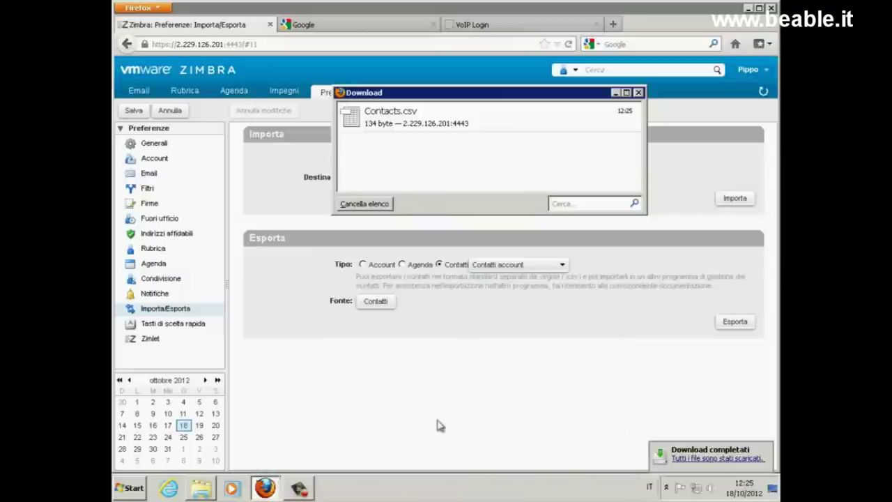
Step: Clear the browser windows away and put Contacts.csv from the Download folder onto the desktop
click(747, 9)
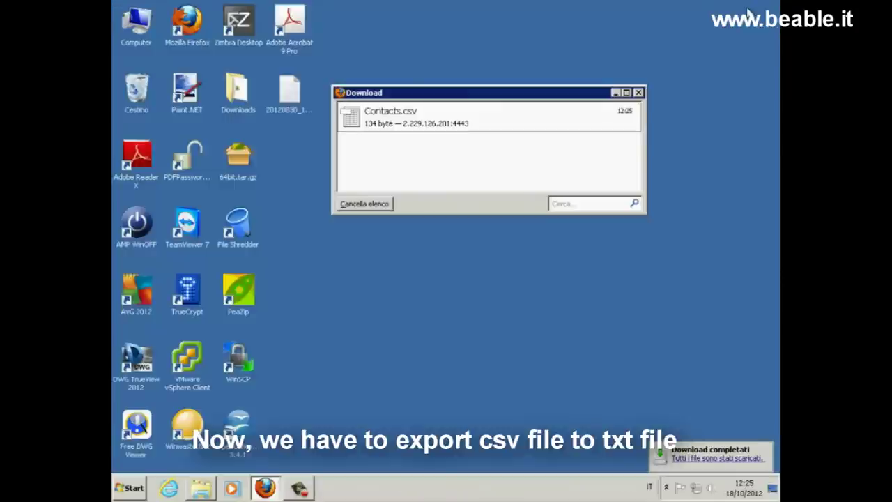
click(637, 92)
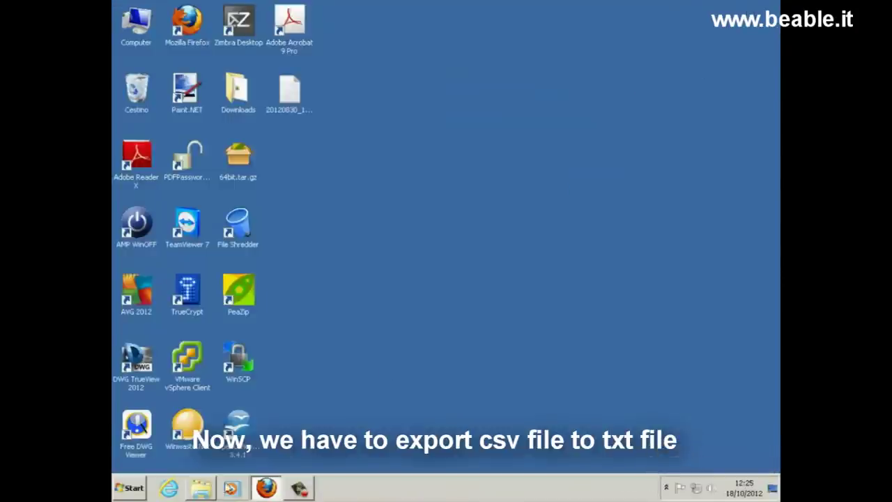
click(201, 491)
click(276, 234)
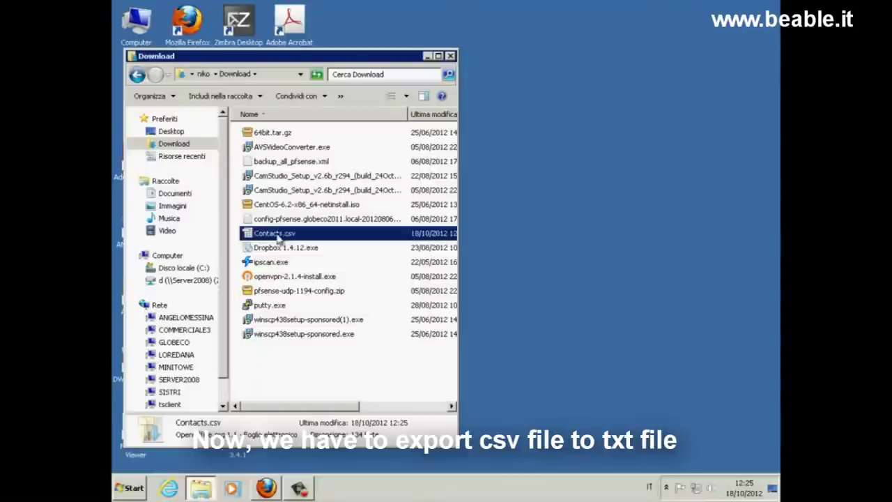
click(427, 57)
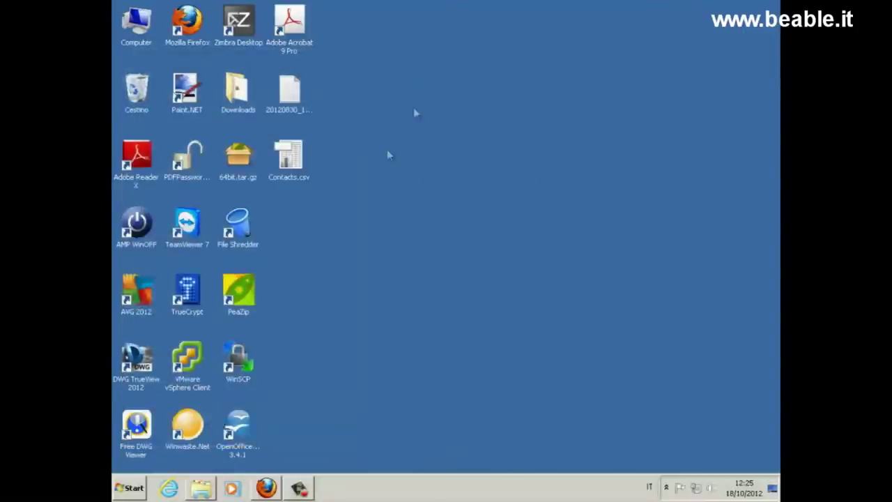
Step: Open the desktop's Contacts.csv in OpenOffice Calc, importing it with comma, semicolon and space separators
right_click(297, 162)
click(308, 165)
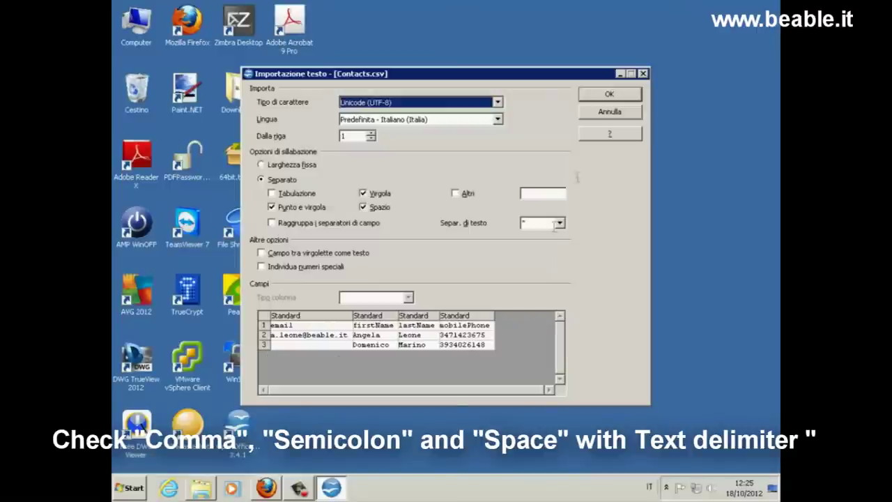
click(605, 96)
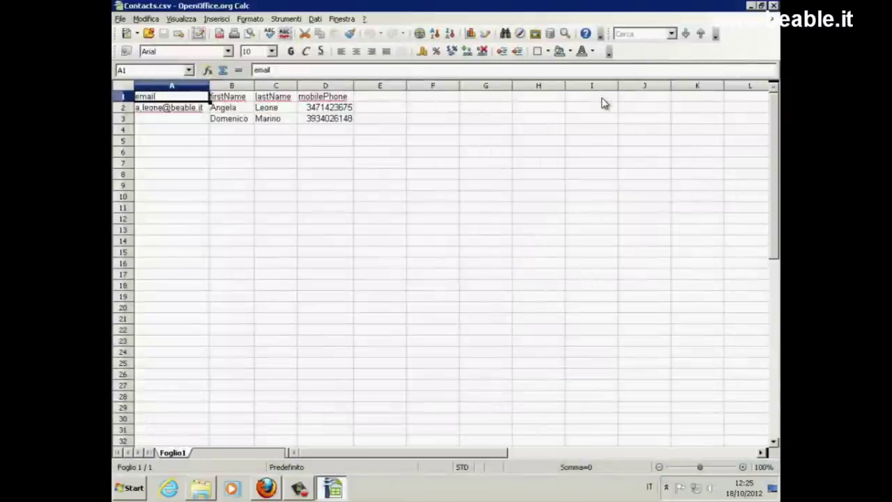
Step: Delete the email, firstName and lastName columns entirely, keeping only the mobilePhone column
drag(195, 100, 276, 125)
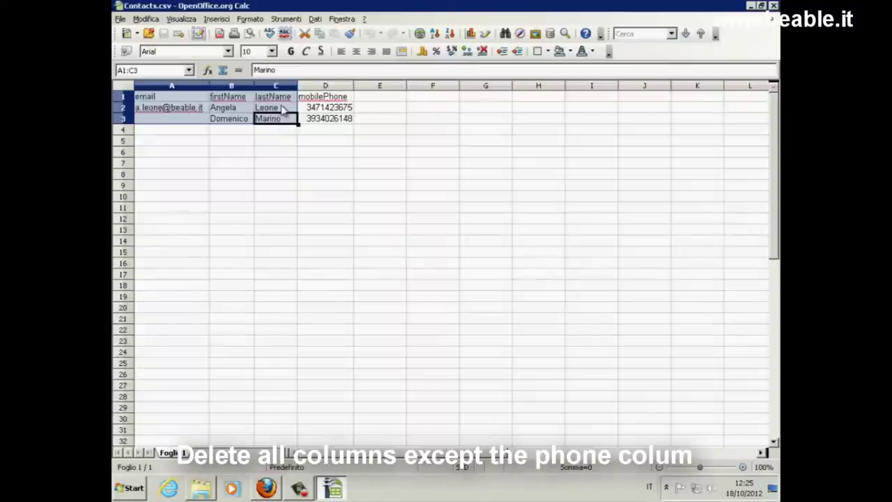
right_click(280, 111)
click(315, 176)
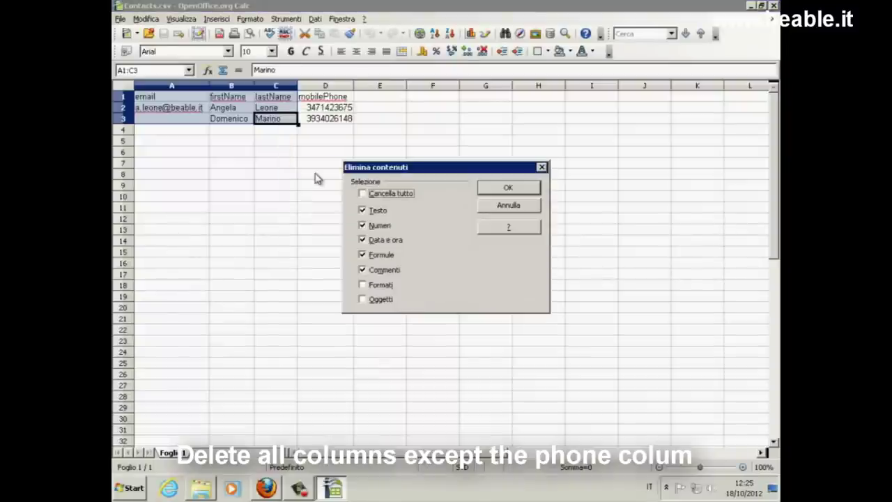
click(509, 206)
right_click(250, 114)
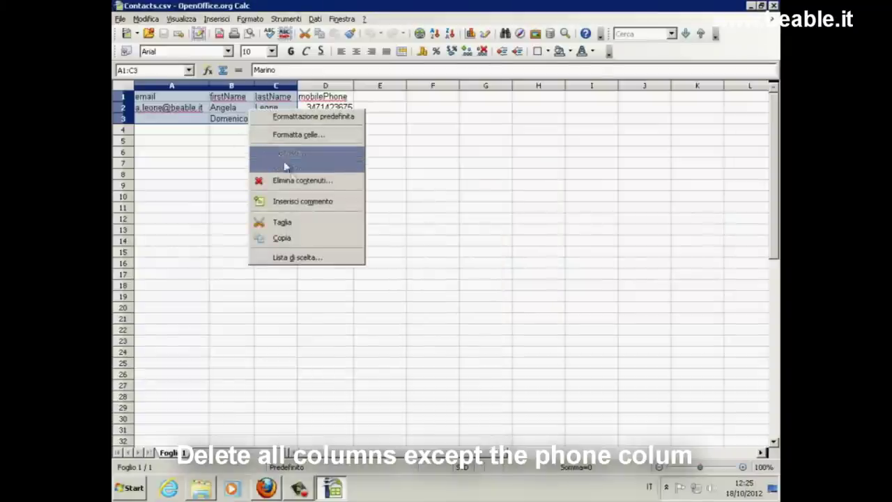
click(351, 174)
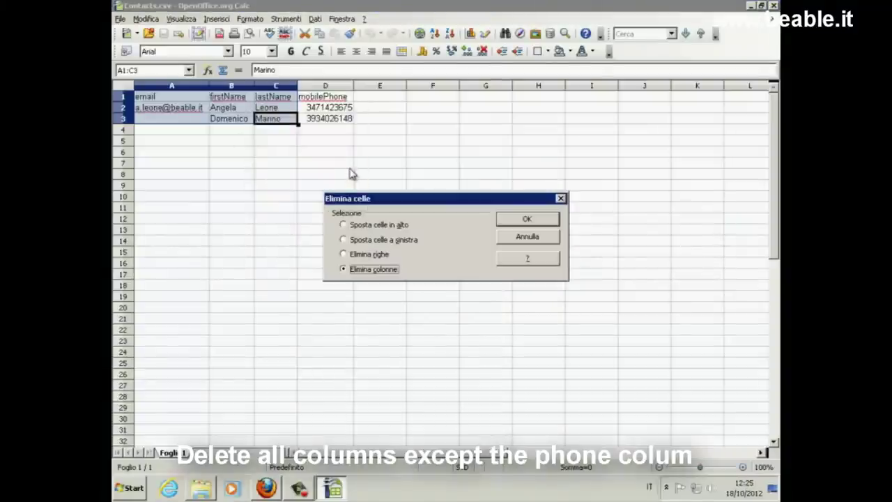
click(530, 224)
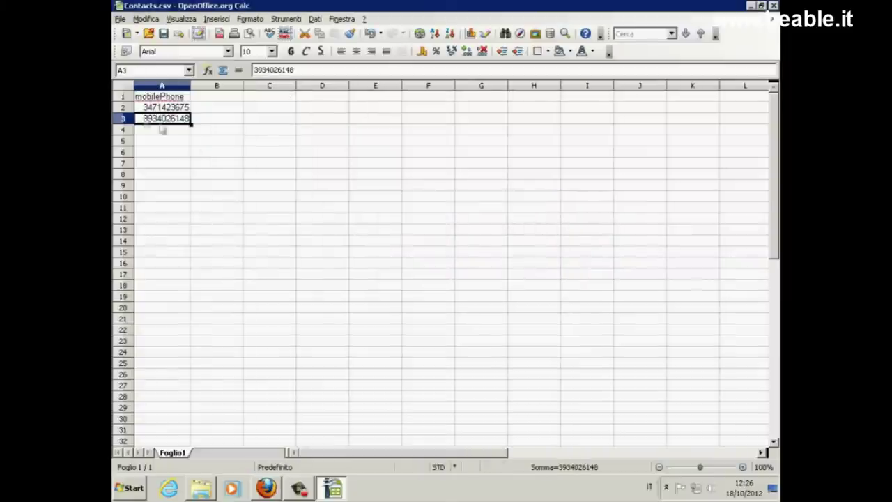
Step: Delete row 1 containing the mobilePhone header
click(123, 96)
right_click(244, 100)
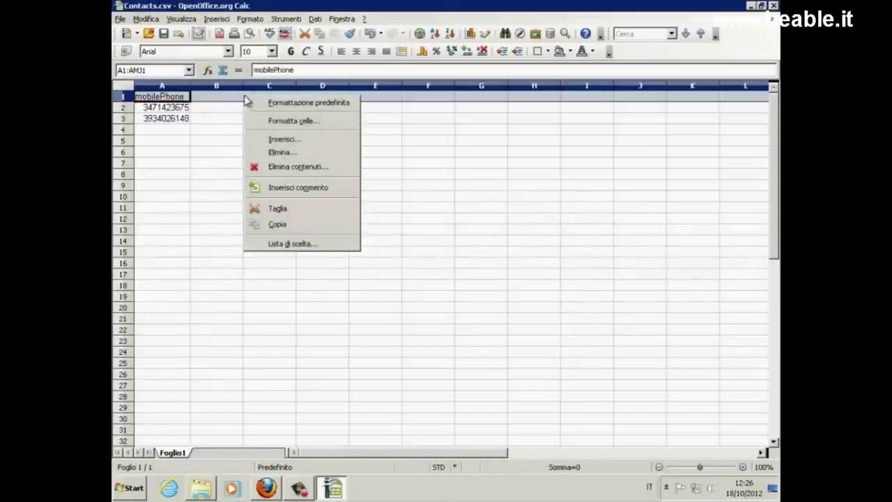
click(279, 152)
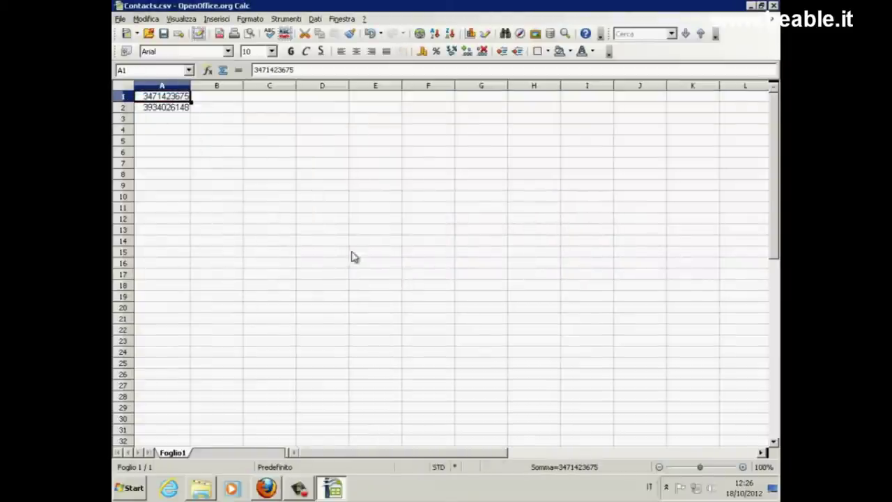
Step: Enter the SMS text "testo sms" in cell B1 beside the first mobile number
click(225, 101)
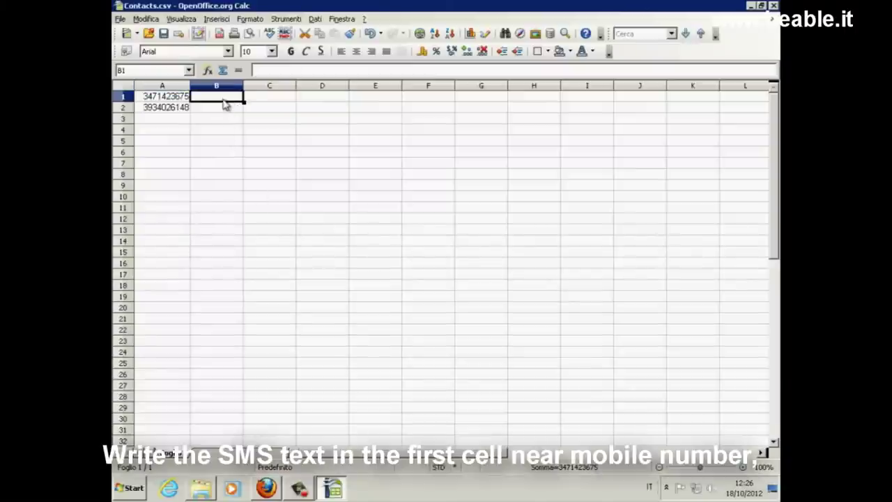
text(testo sms)
click(219, 107)
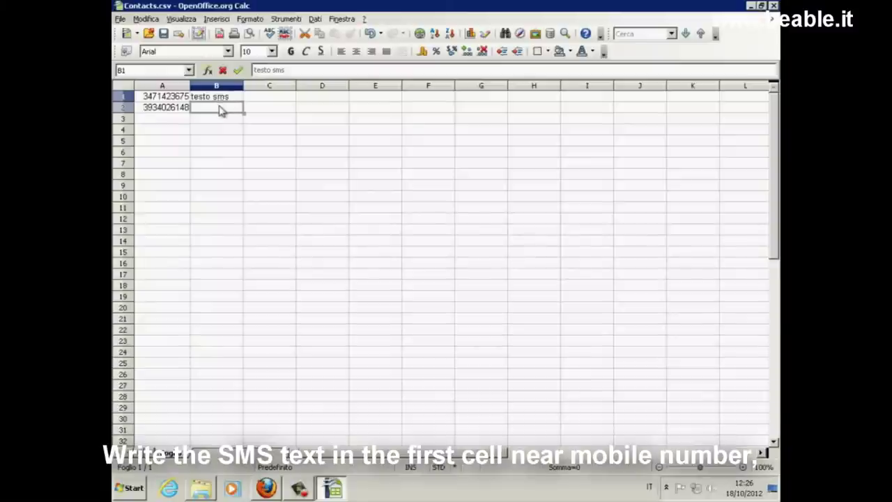
text(test sm)
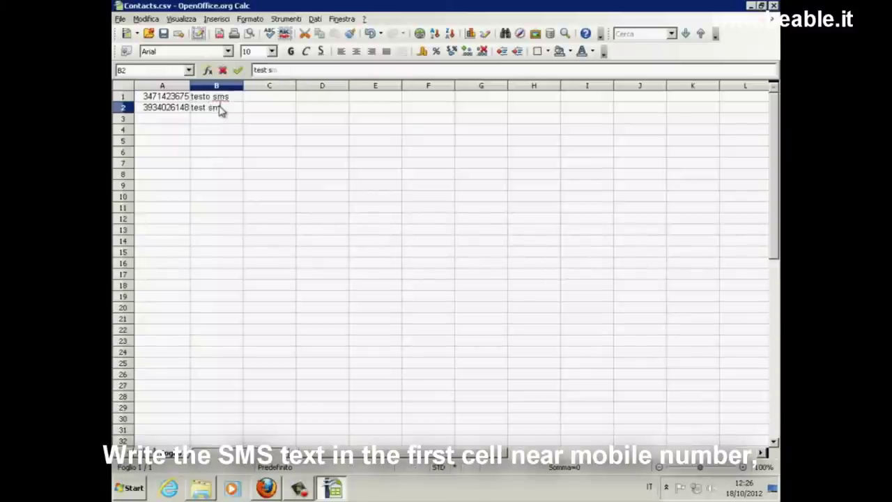
key(BackSpace)
key(BackSpace)
key(BackSpace)
key(BackSpace)
key(BackSpace)
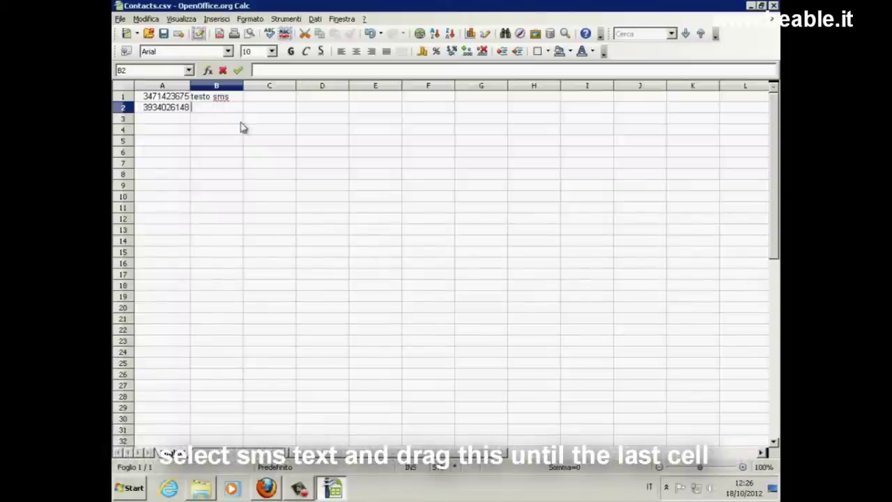
Step: Fill the SMS text from cell B1 down to B2 beside the last mobile number
click(240, 98)
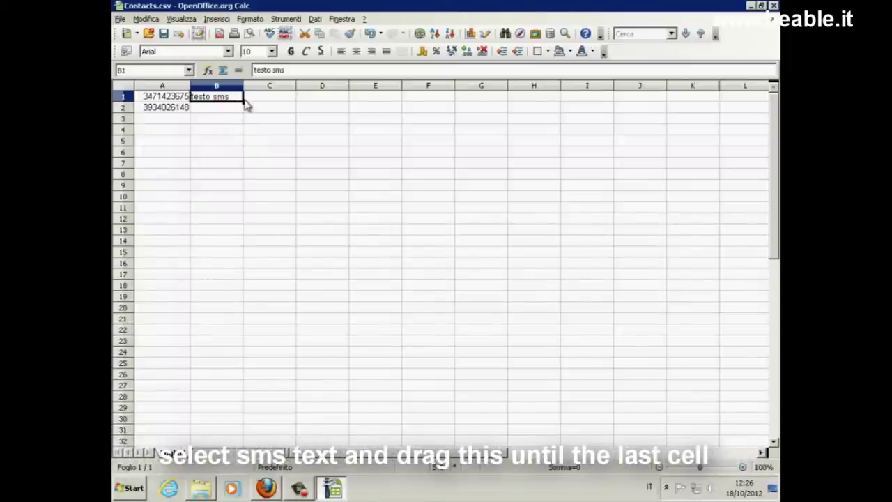
drag(243, 102, 244, 114)
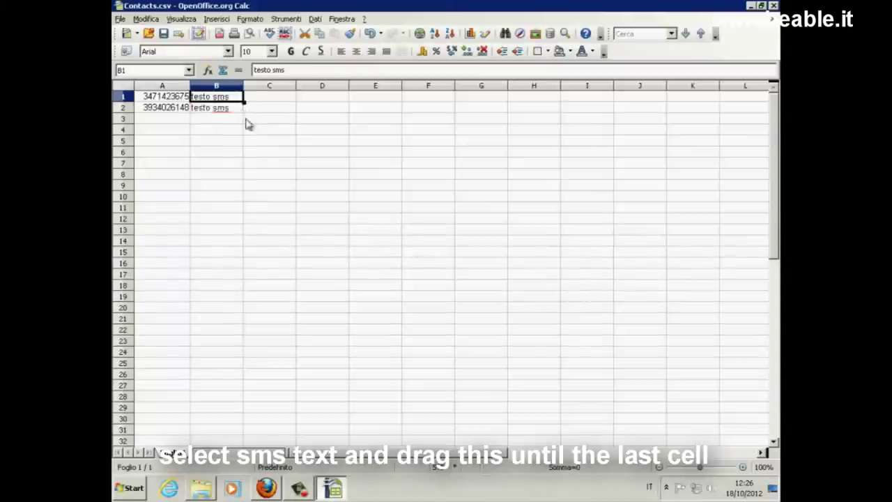
click(251, 144)
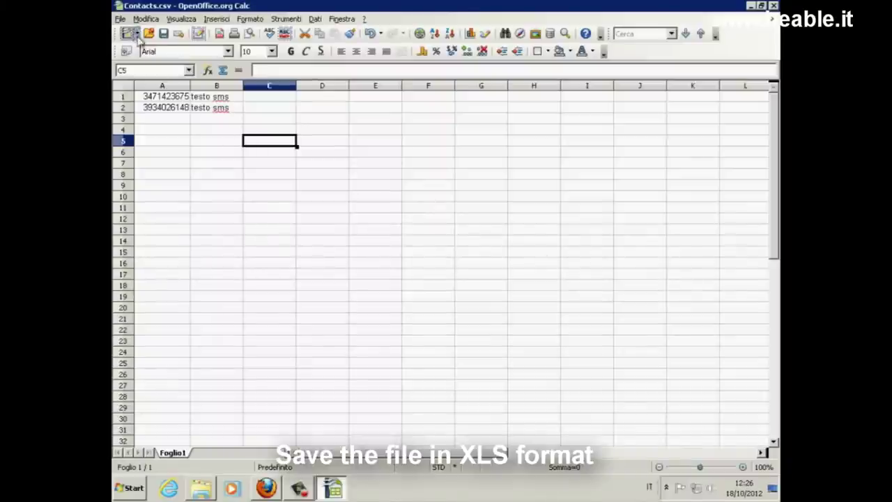
Step: Save the sheet to the desktop as Contacts.xls in Microsoft Excel 97/2000/XP format and close it
click(121, 18)
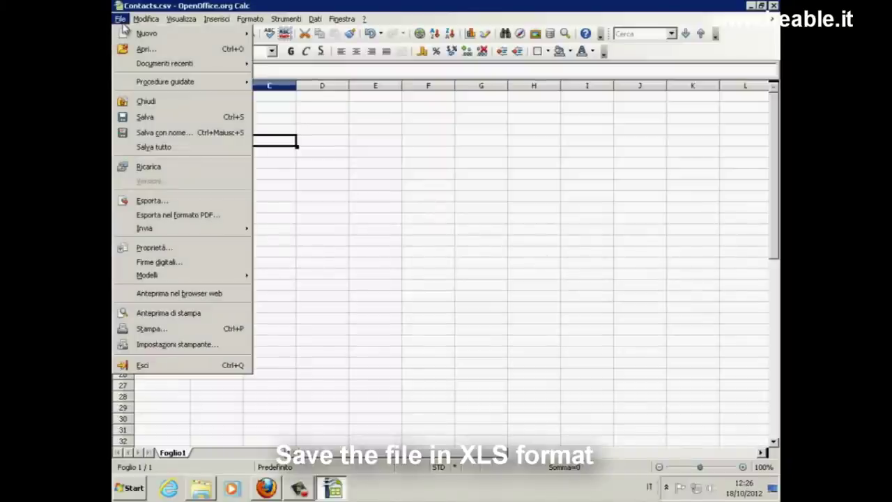
click(229, 140)
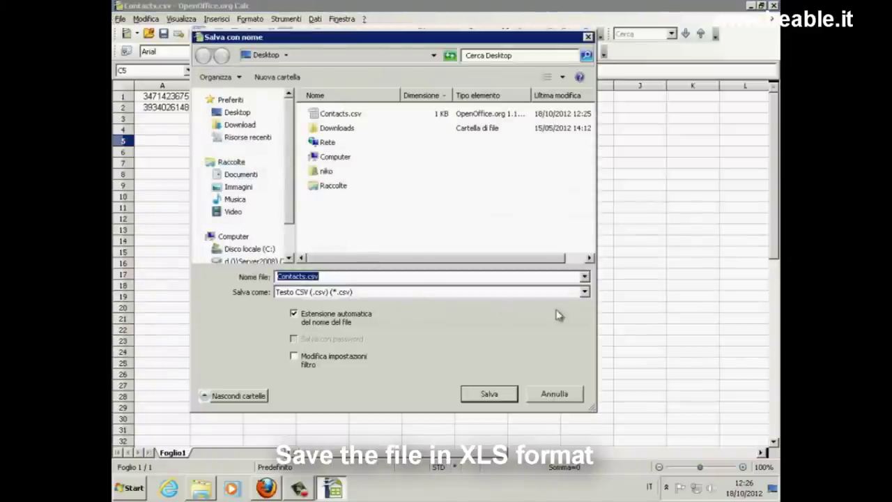
click(584, 292)
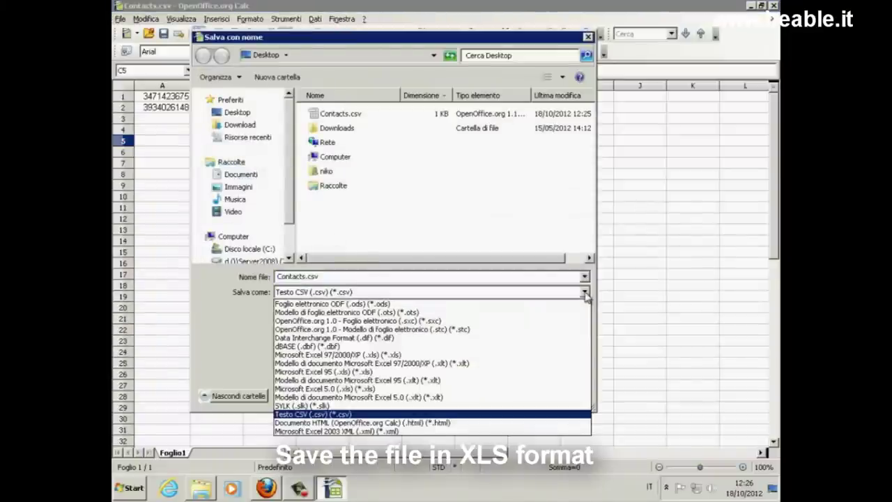
click(554, 358)
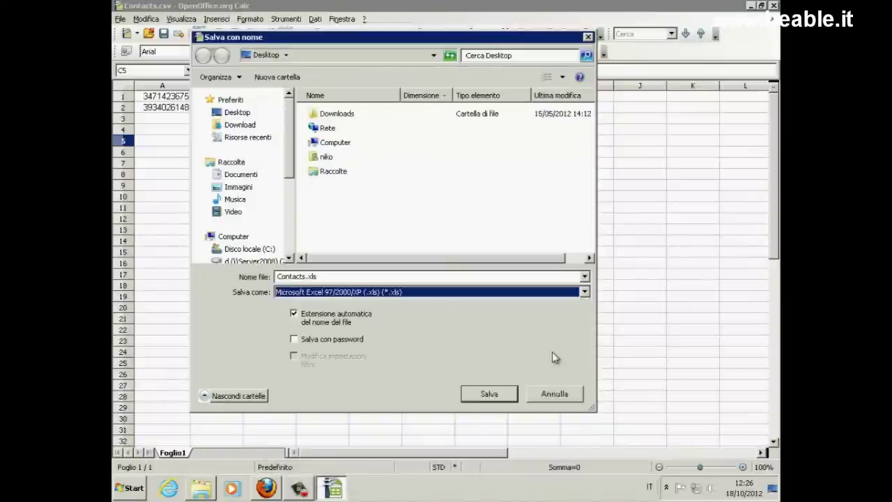
click(489, 395)
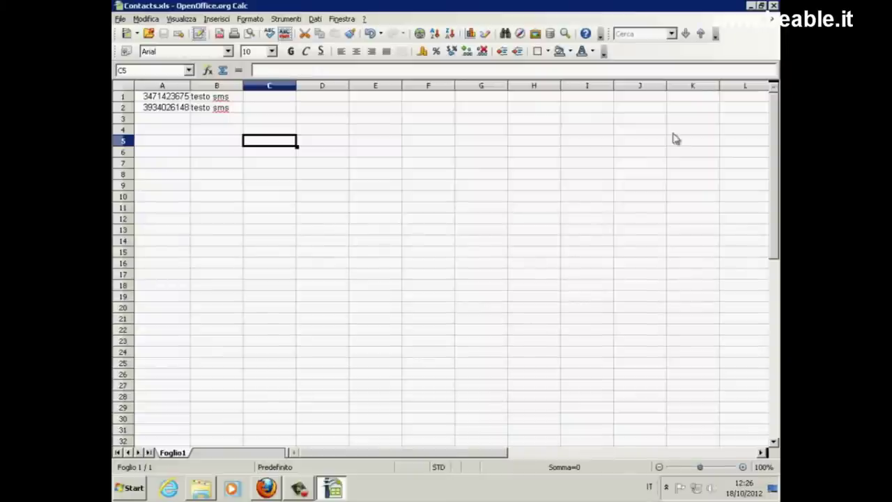
click(774, 6)
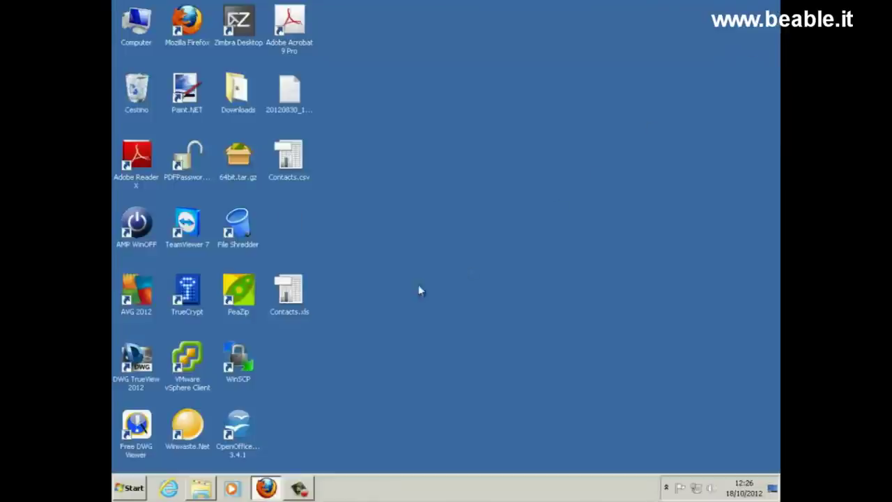
Step: Open Contacts.xls from the desktop and set the number format of all cells to Text
right_click(297, 300)
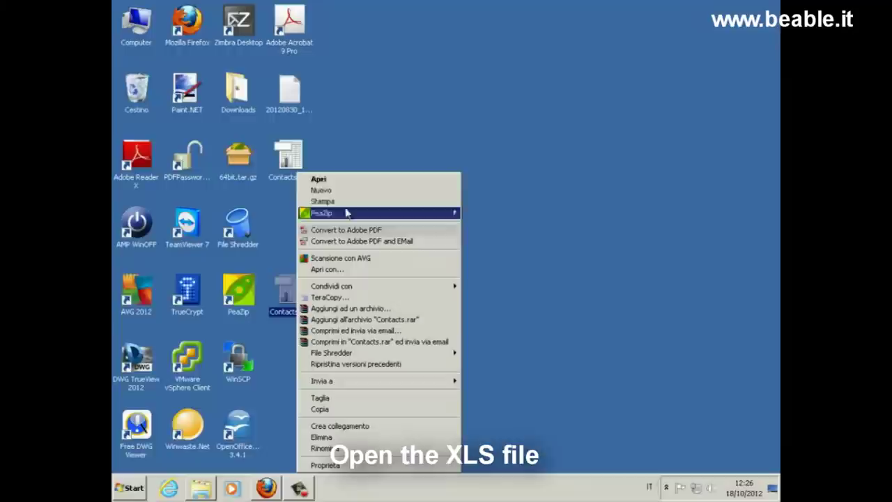
click(351, 181)
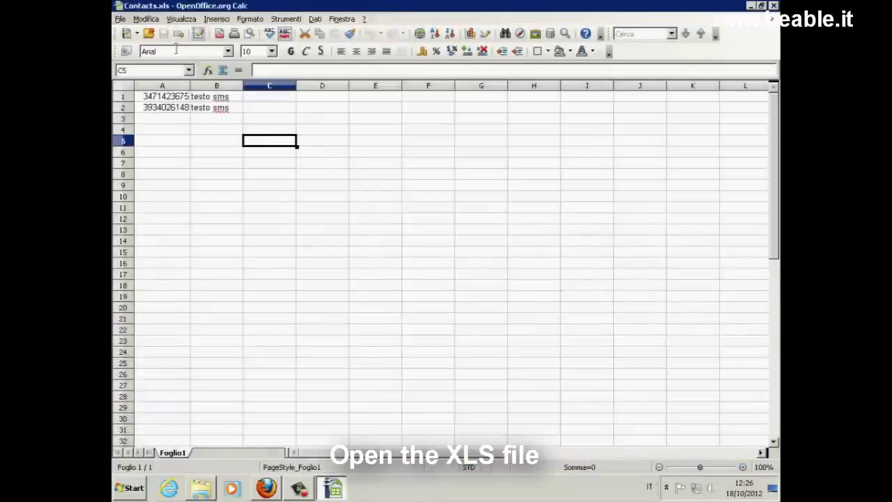
click(150, 20)
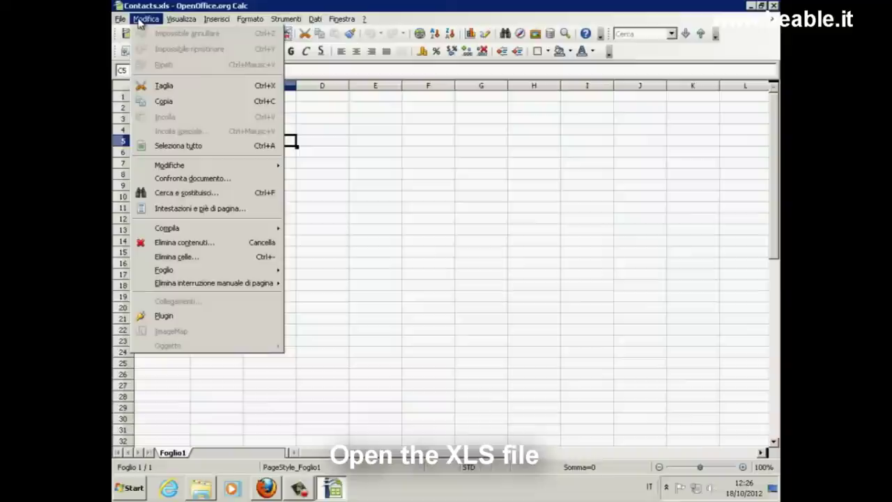
click(161, 149)
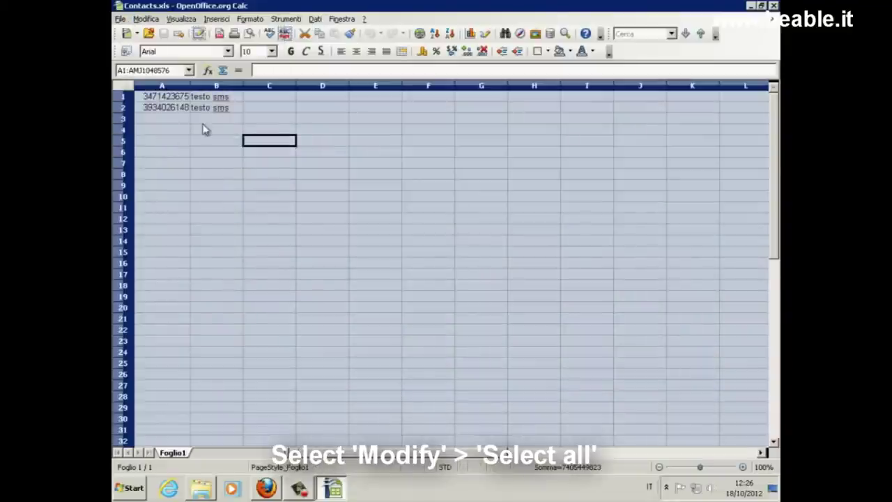
click(255, 21)
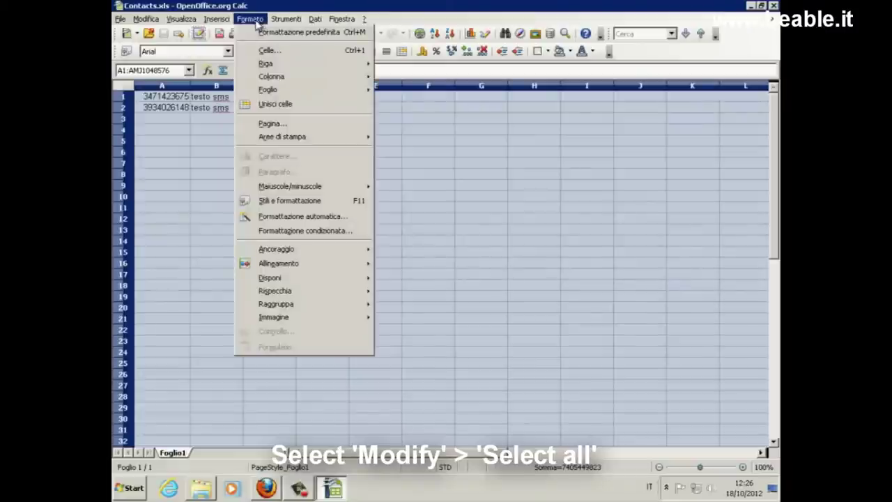
click(269, 53)
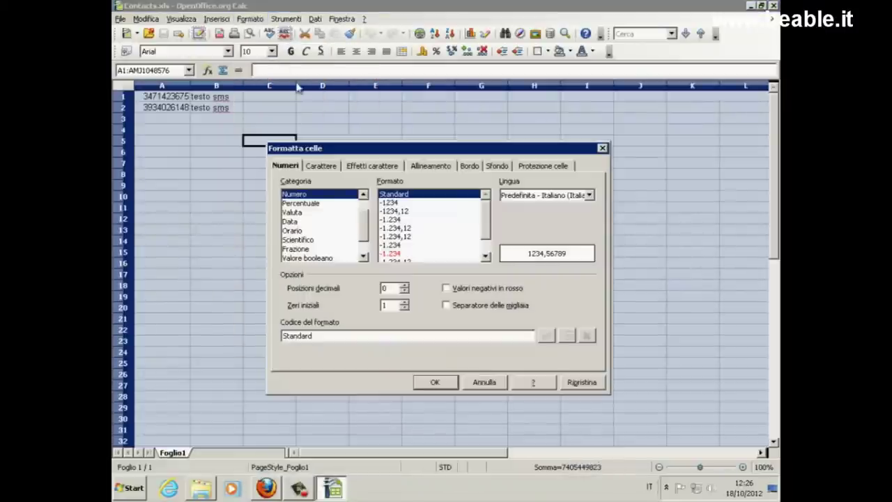
click(362, 257)
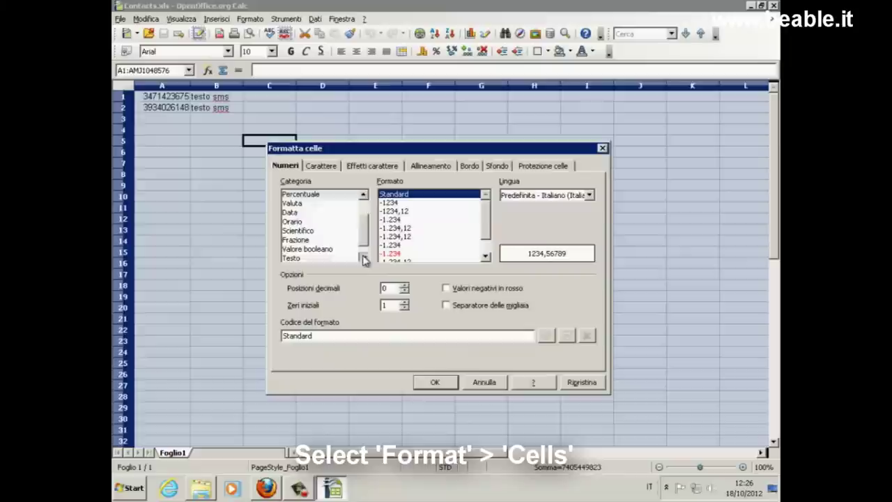
click(362, 257)
click(295, 249)
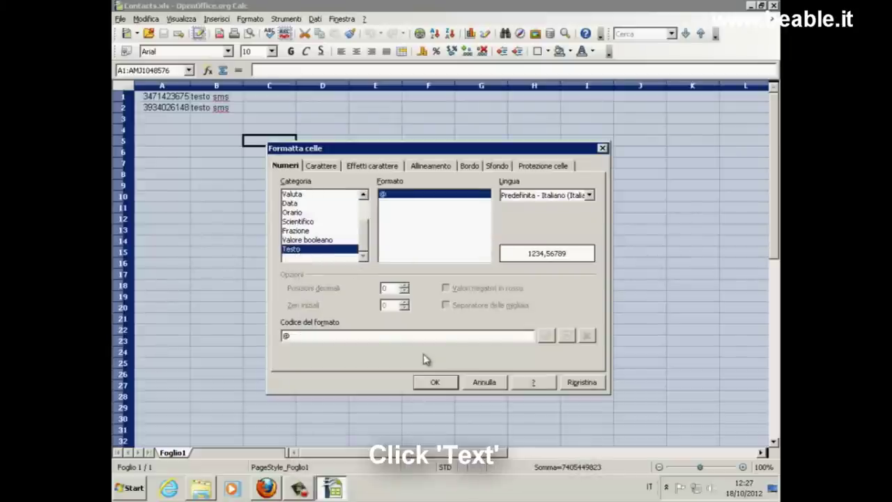
click(435, 383)
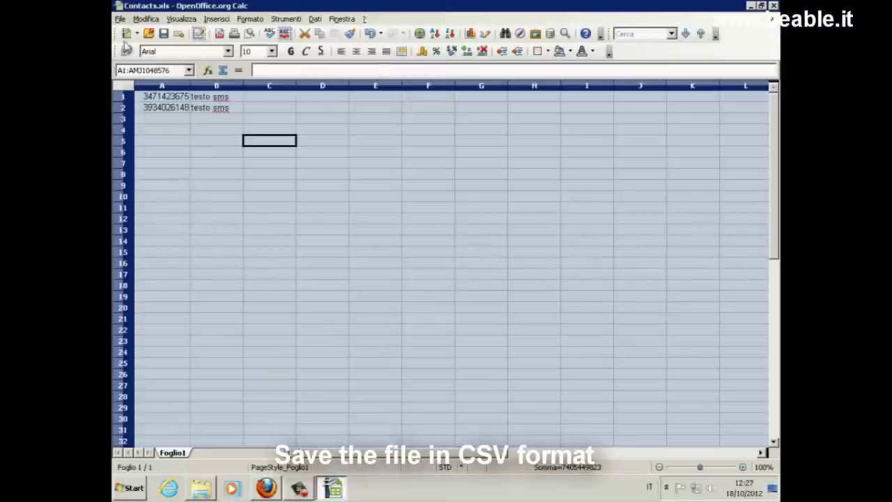
Step: Save the sheet to the desktop in Text CSV format as Contacts2.csv, declining to replace the existing Contacts.csv
click(120, 18)
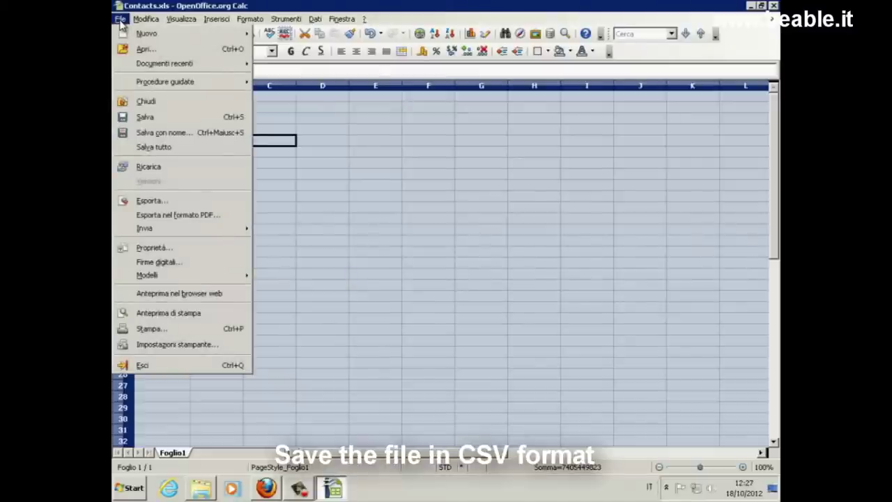
click(132, 134)
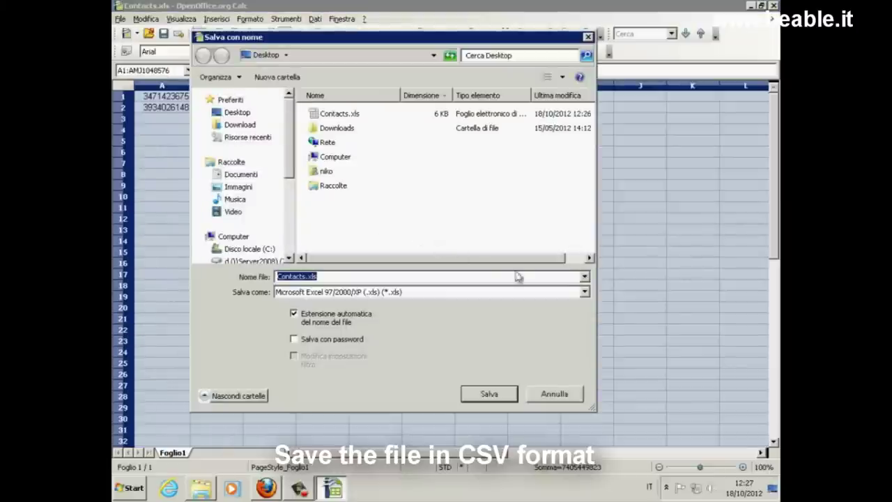
click(584, 293)
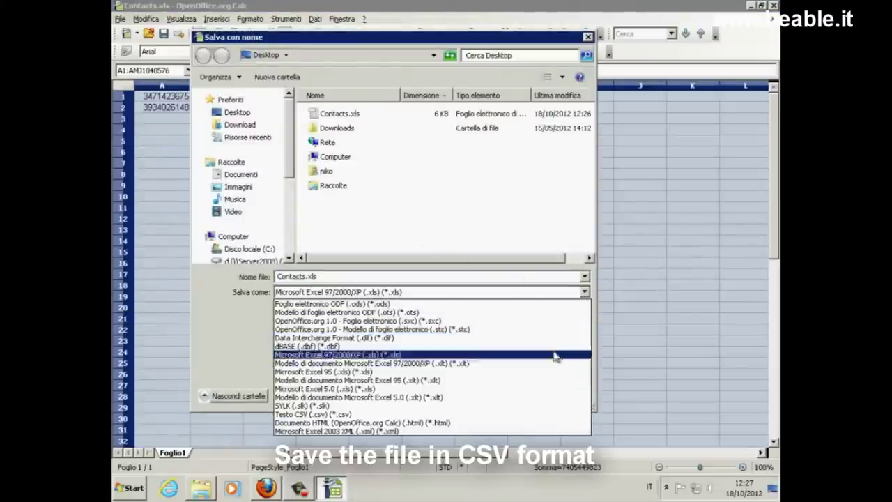
click(551, 416)
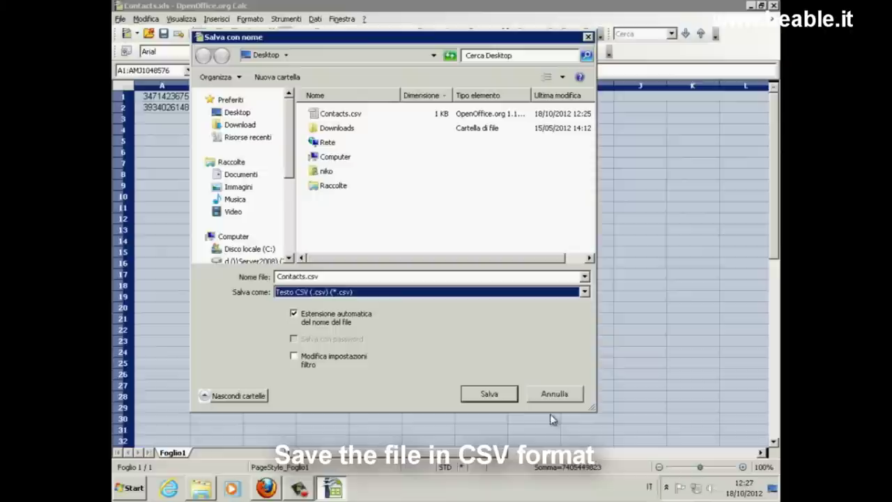
click(497, 396)
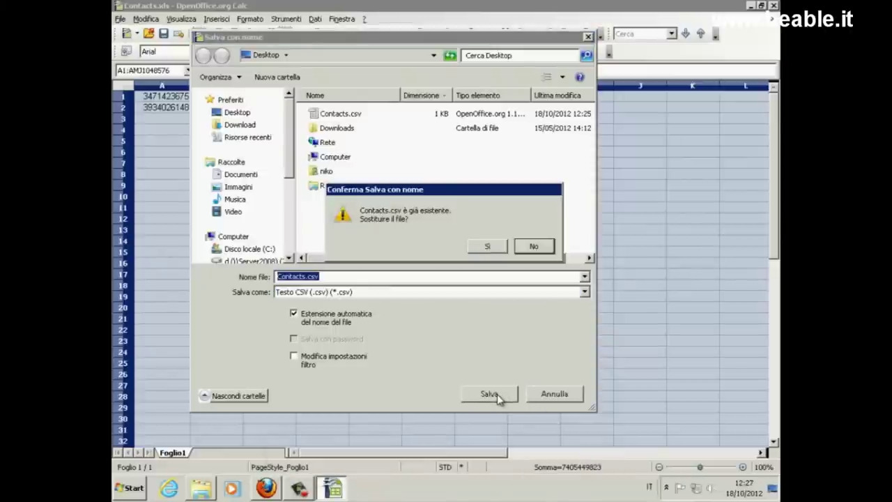
click(543, 247)
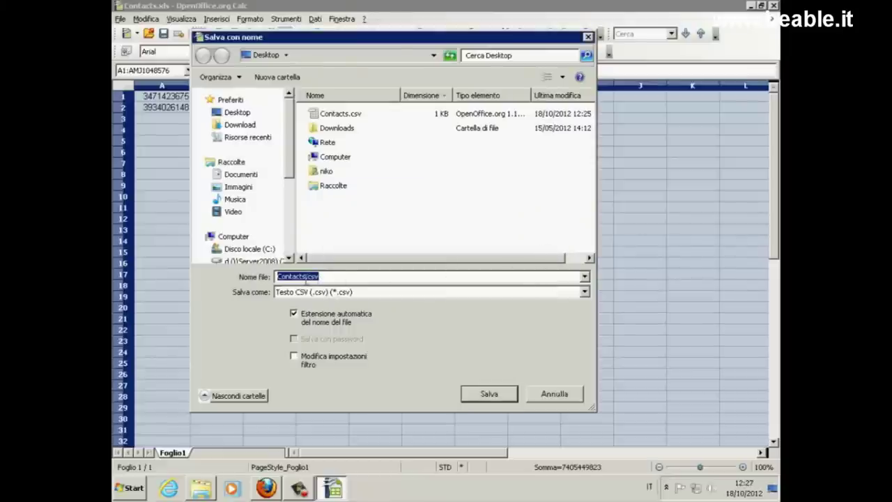
click(306, 277)
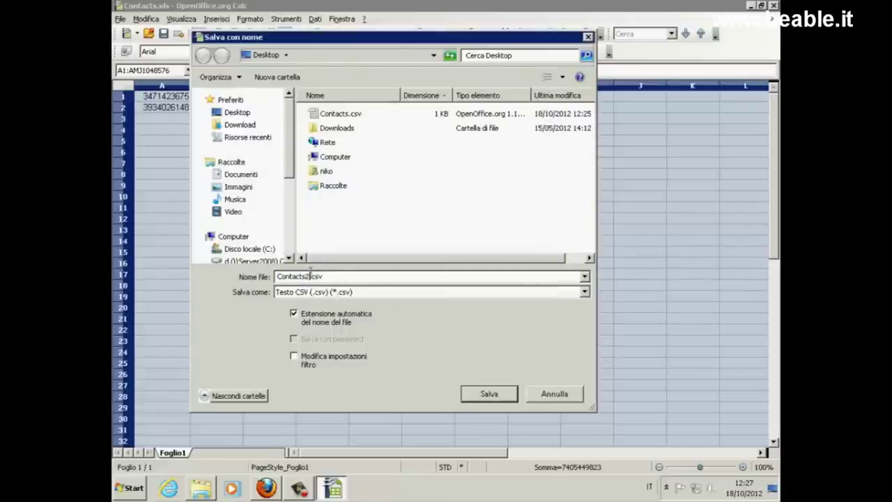
click(488, 394)
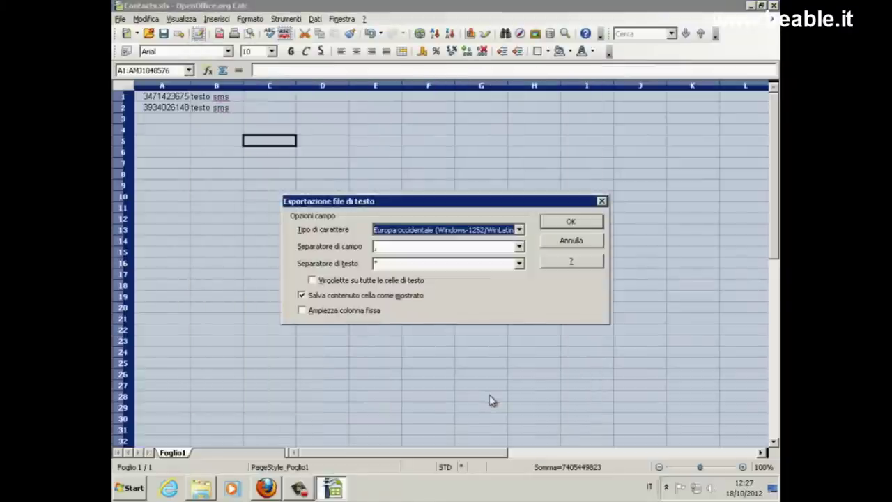
Step: Export the CSV with the Unicode character set, {Tab} field separator and an empty text separator, and close the sheet
click(519, 230)
scroll(488, 258, down, 2)
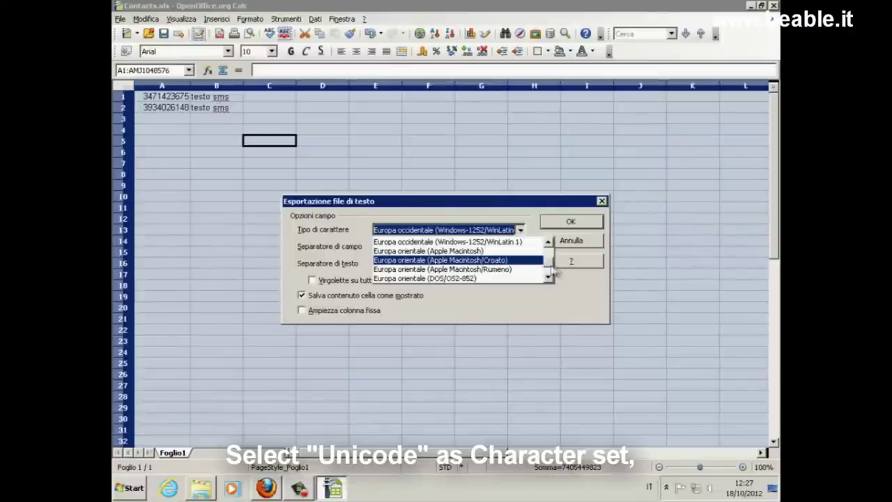
drag(548, 265, 550, 279)
click(495, 260)
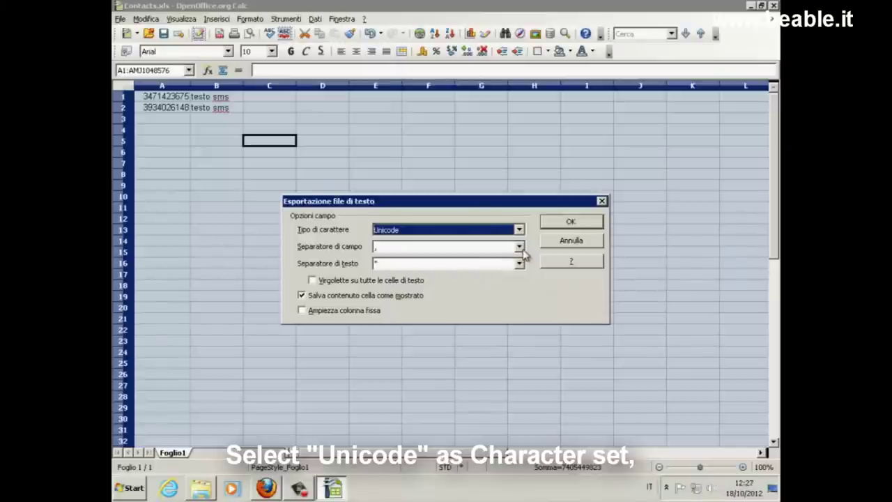
click(519, 248)
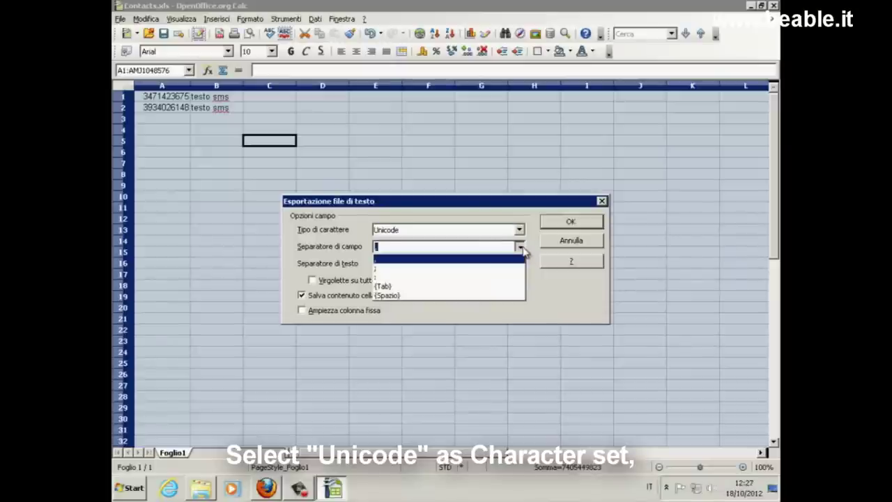
click(512, 287)
click(502, 264)
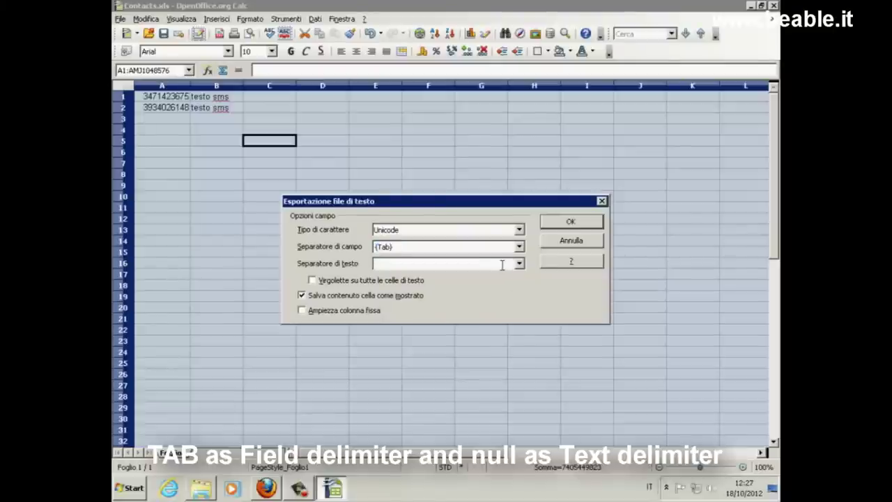
click(571, 221)
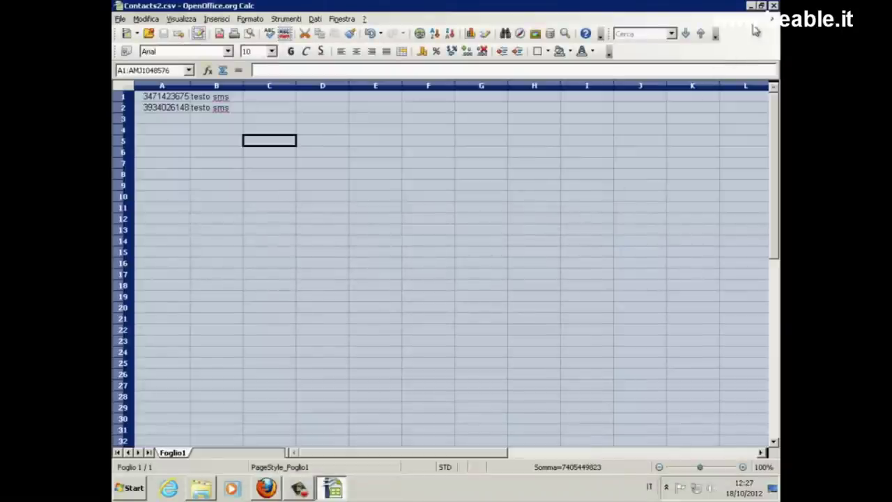
click(773, 5)
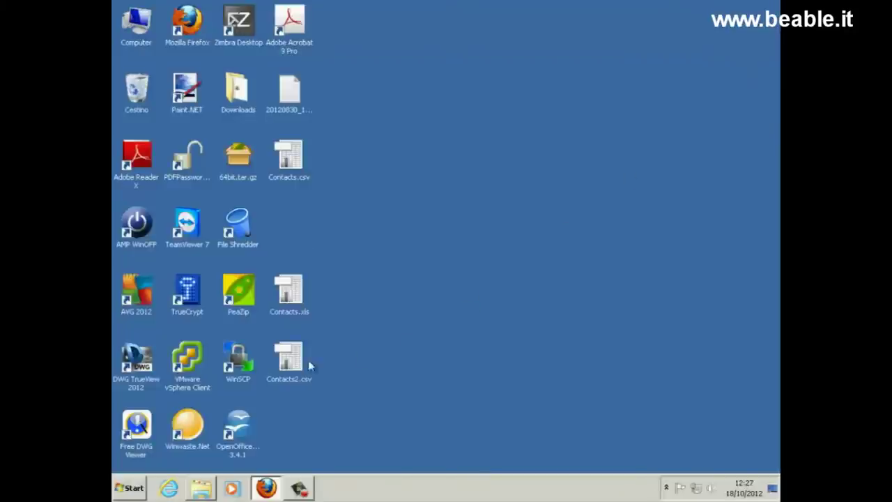
Step: Rename Contacts2.csv on the desktop to Contacts2.txt and accept the extension change
right_click(289, 379)
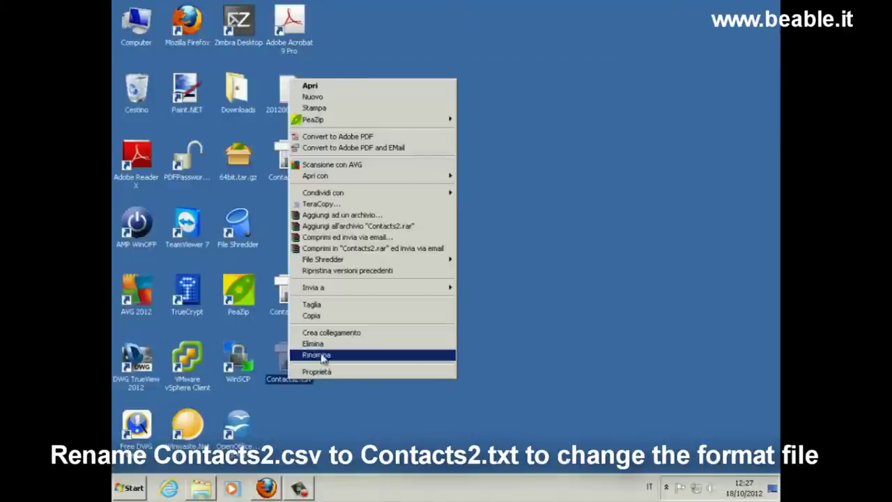
click(317, 355)
double_click(304, 379)
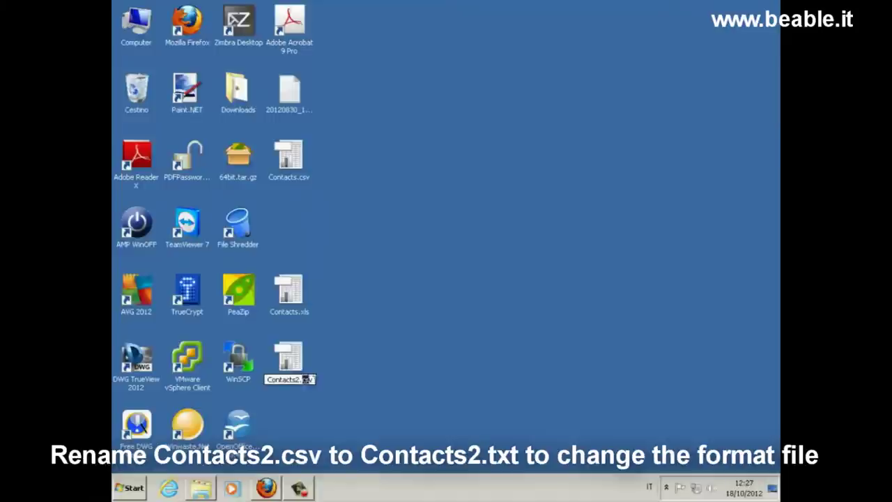
text(txt)
key(Return)
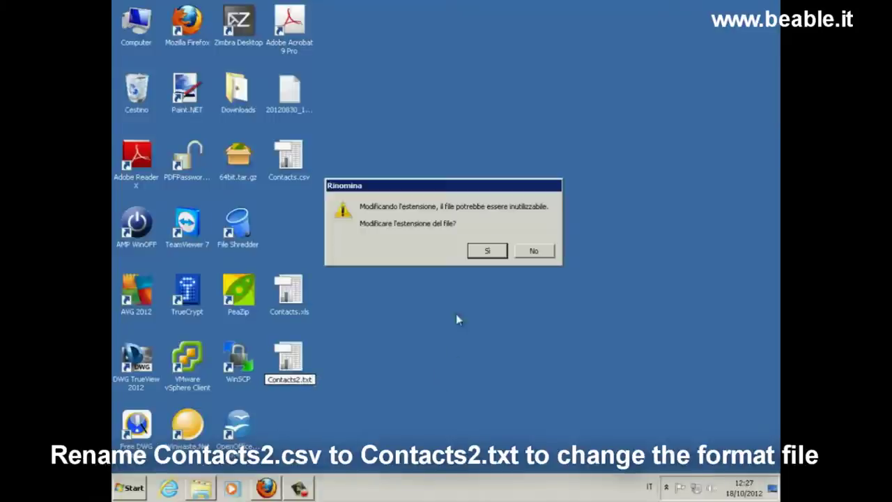
click(485, 252)
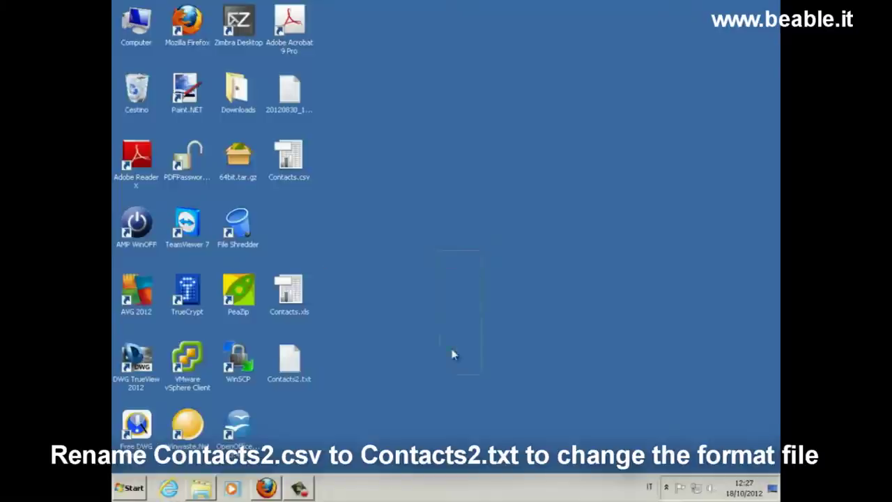
Step: Open Contacts2.txt in Notepad to check the mobile numbers and SMS texts, and close it
right_click(293, 359)
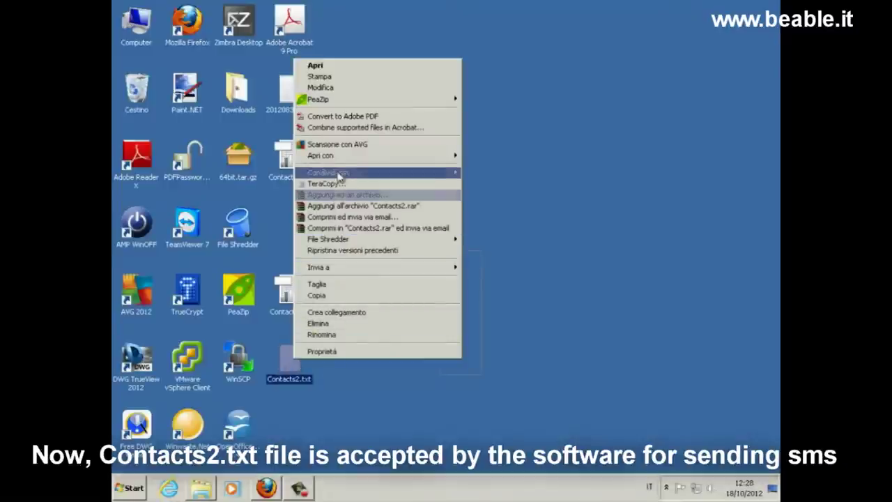
click(353, 67)
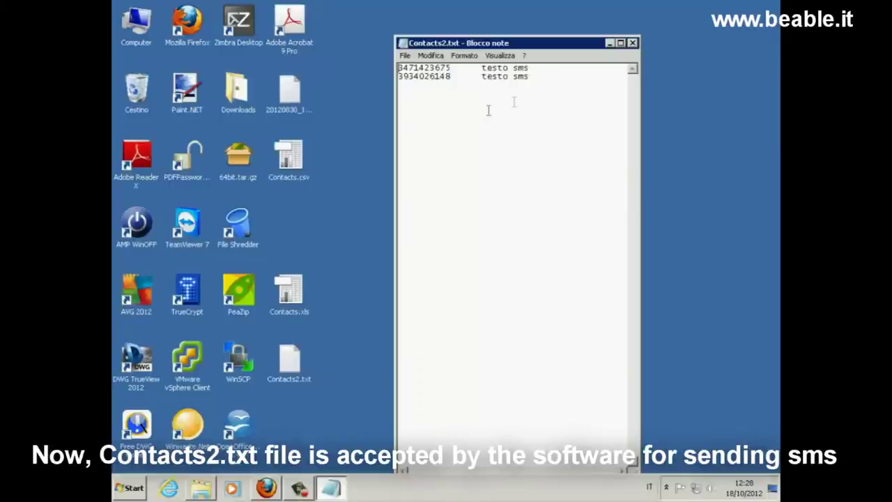
click(633, 44)
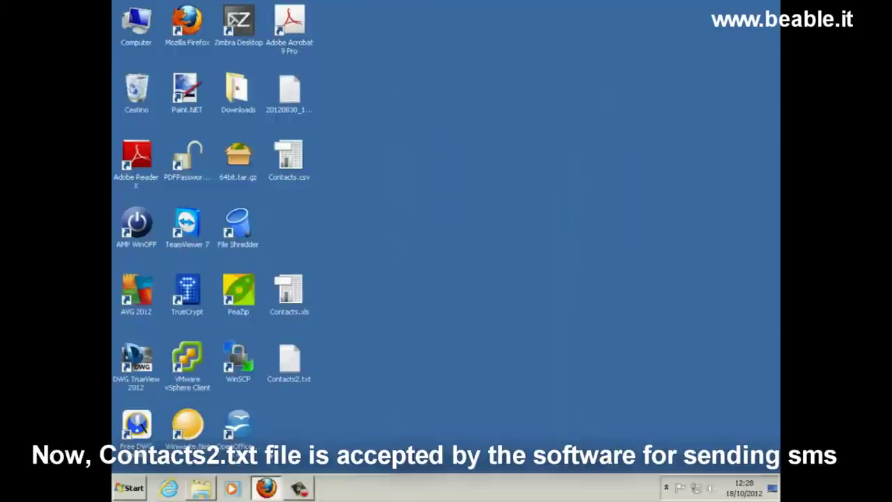
Step: Switch to Firefox, search Google for "portech mv-370" and open the MV-370 product page on portech.com.tw
click(265, 488)
click(313, 28)
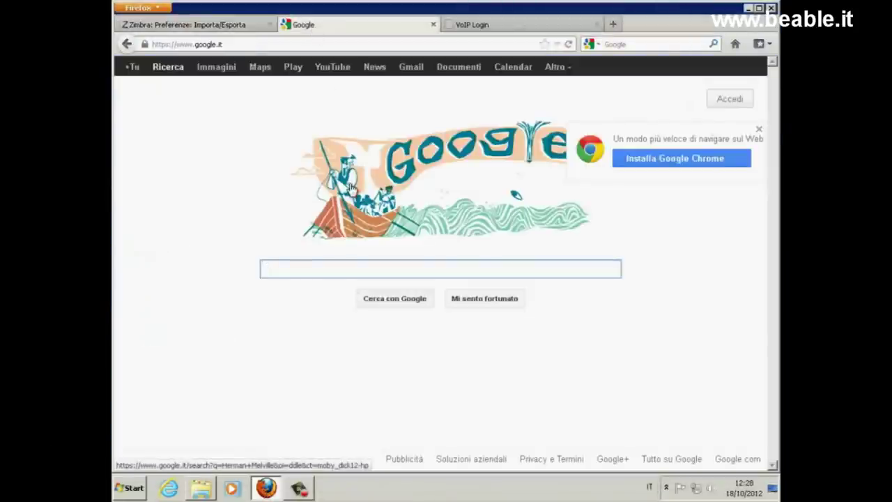
text(portech mv)
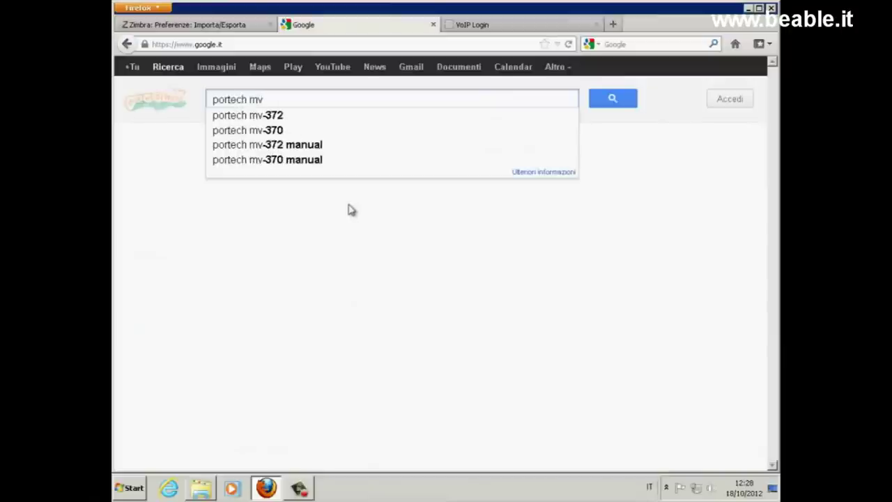
click(281, 130)
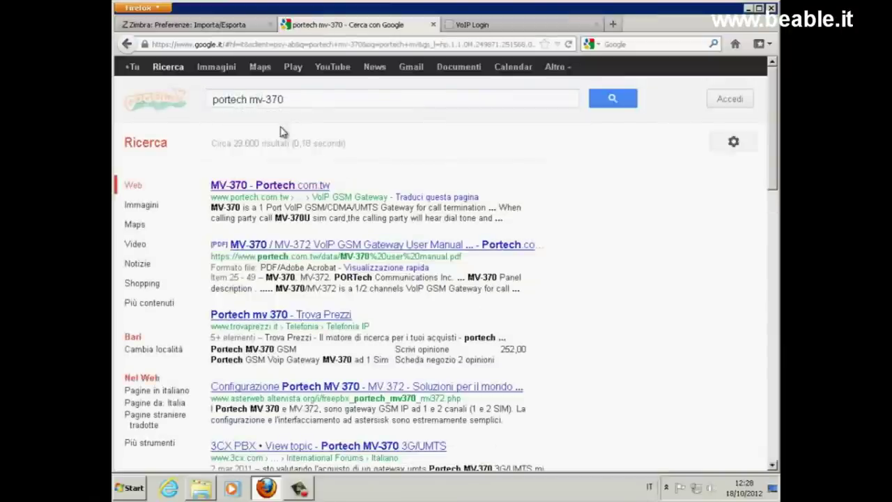
click(282, 187)
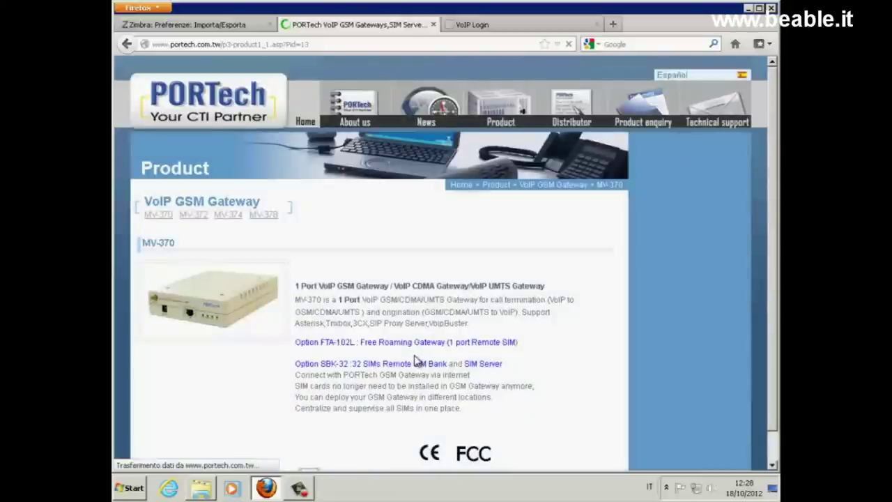
scroll(416, 360, down, 2)
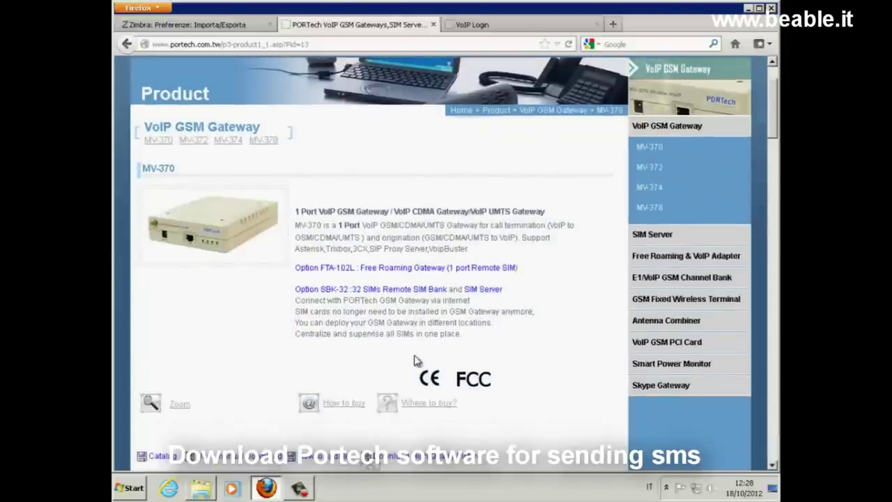
Step: Download the SMS program archive SMS.rar from the MV-370 page by saving it to disk, and close the download list
scroll(348, 388, down, 10)
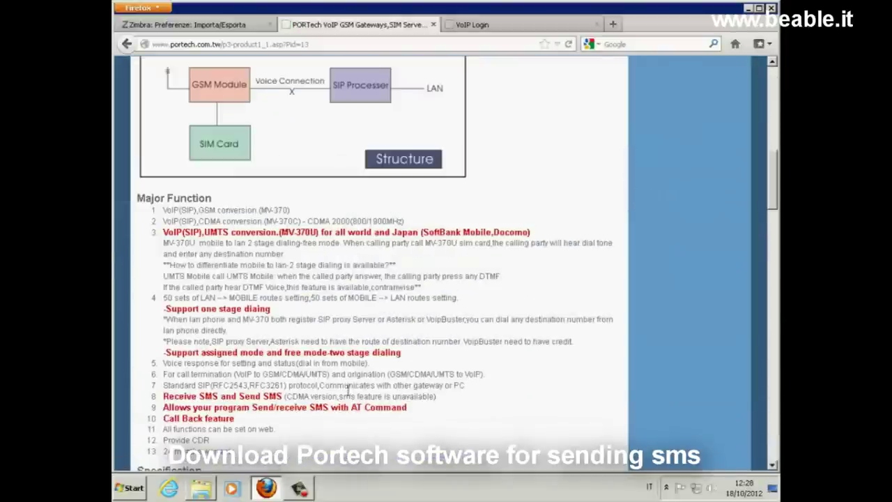
scroll(324, 256, up, 8)
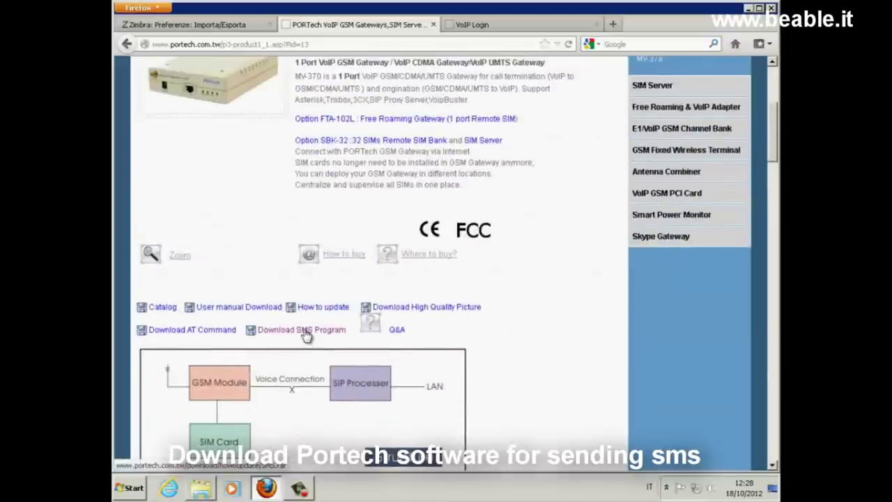
click(306, 333)
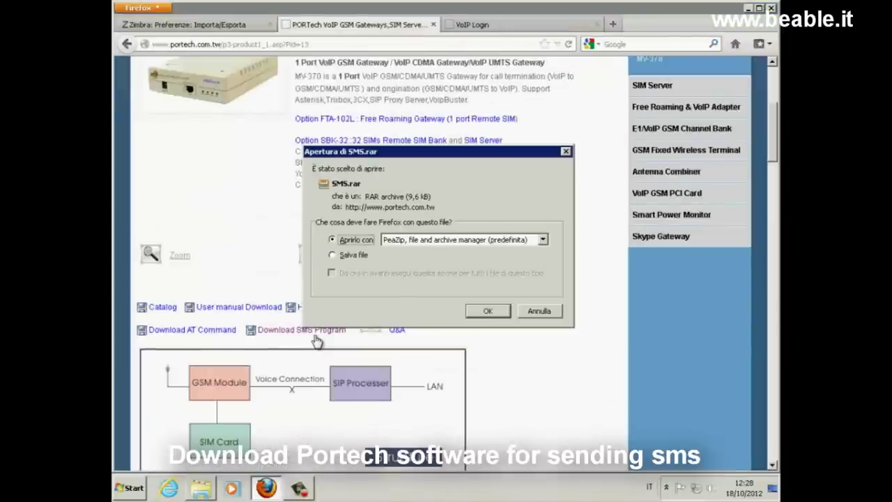
click(348, 255)
click(488, 311)
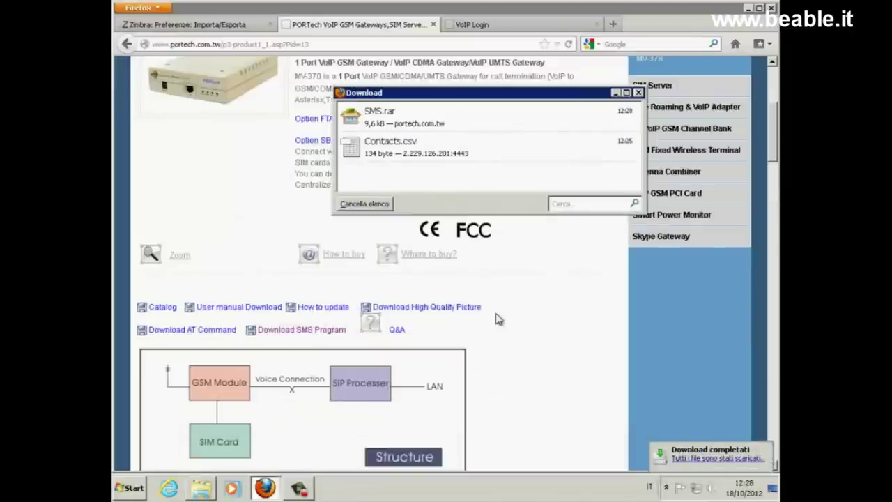
click(639, 92)
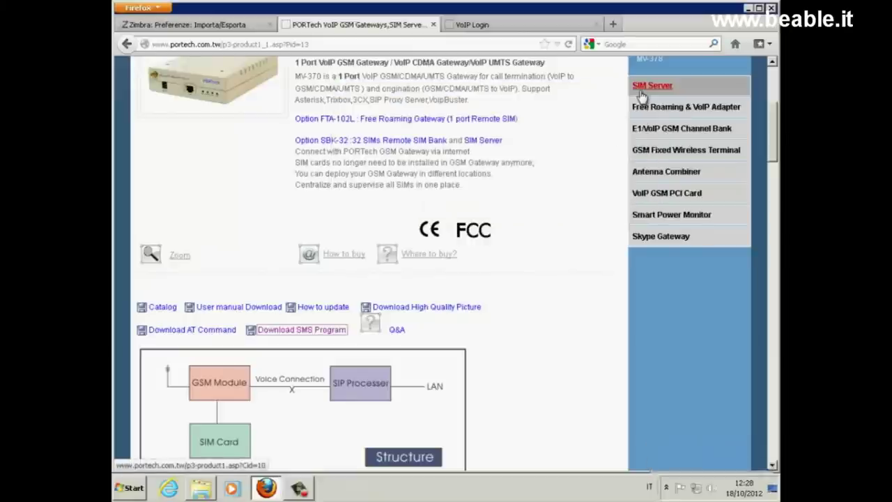
Step: Minimize Firefox, bring up the Download folder and extract SMS.rar into its own SMS subfolder
click(748, 8)
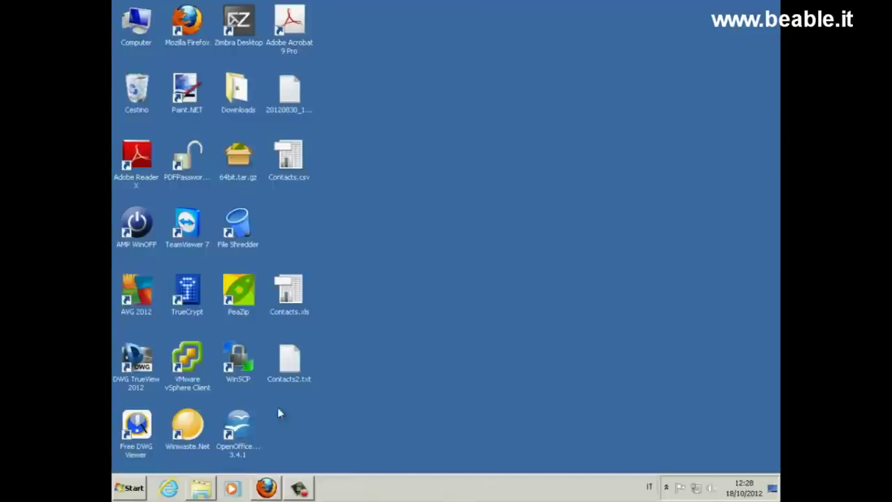
click(200, 491)
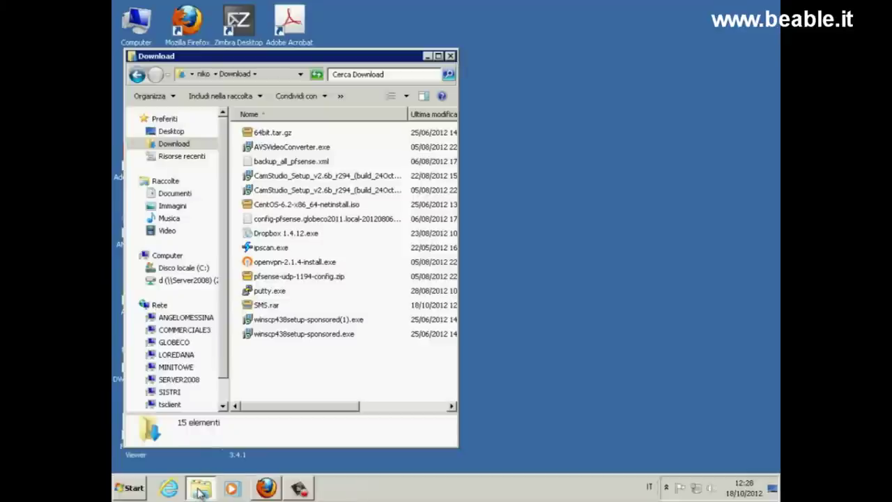
right_click(272, 307)
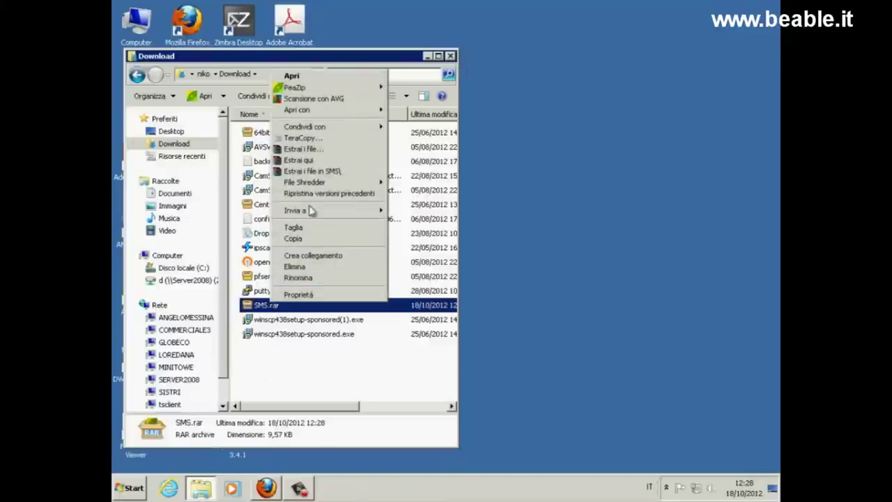
click(314, 171)
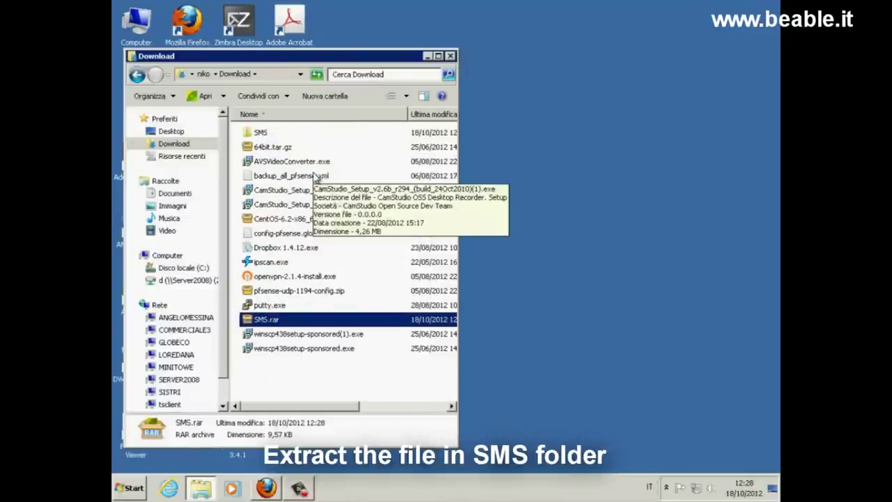
Step: Move the extracted SMS folder from Download to the desktop and minimize the Download window
click(260, 133)
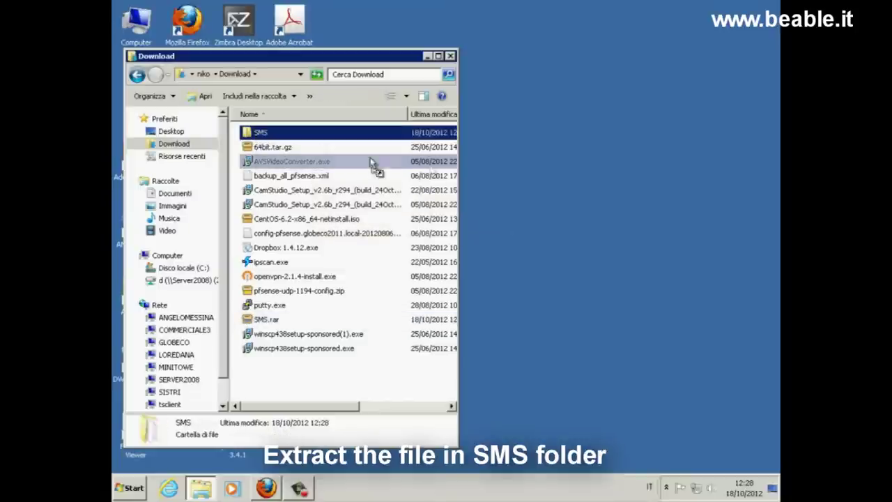
click(534, 173)
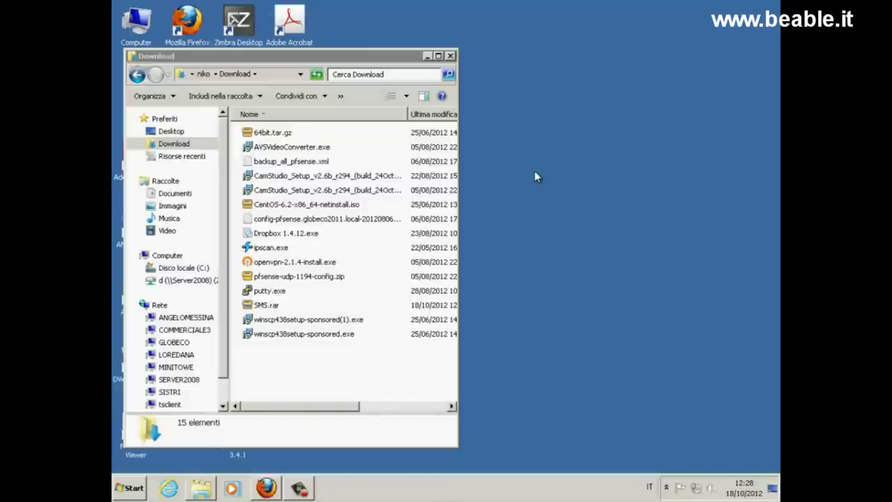
click(428, 59)
click(428, 58)
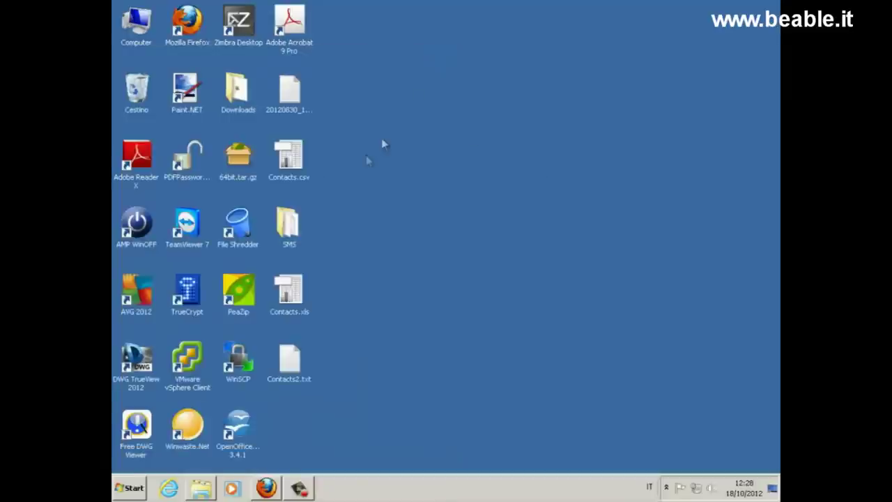
Step: Open MV_SMS.ini from the desktop SMS folder for editing and set the [VOIP] address to 192.168.0.111
double_click(287, 242)
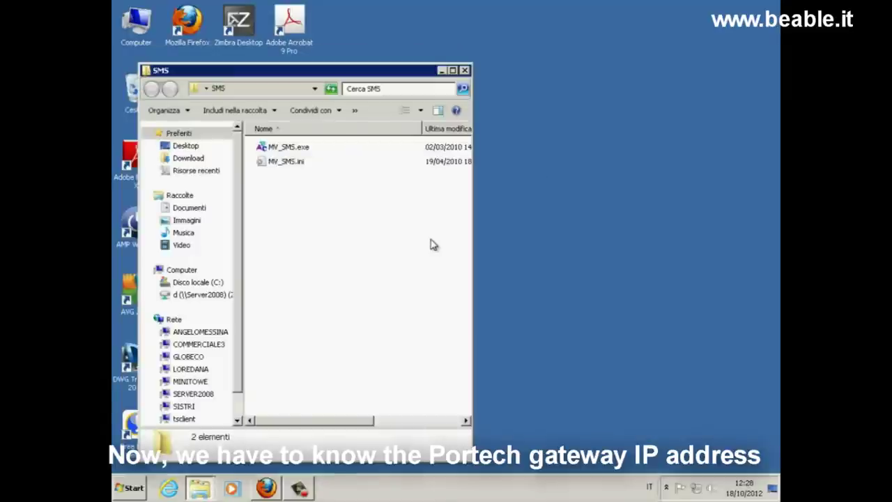
right_click(300, 164)
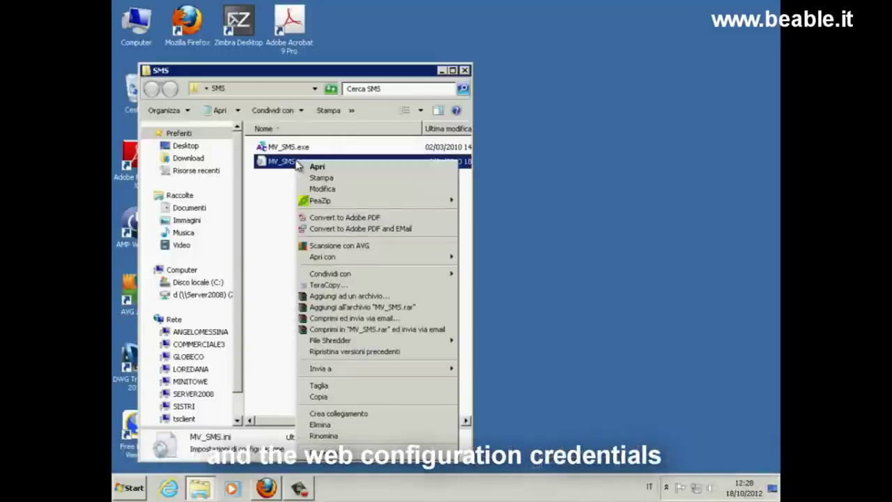
click(317, 189)
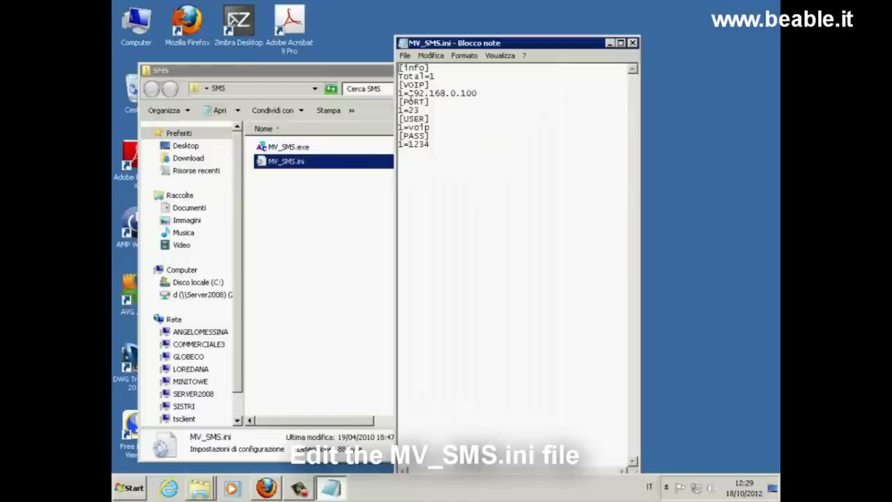
drag(410, 92, 459, 94)
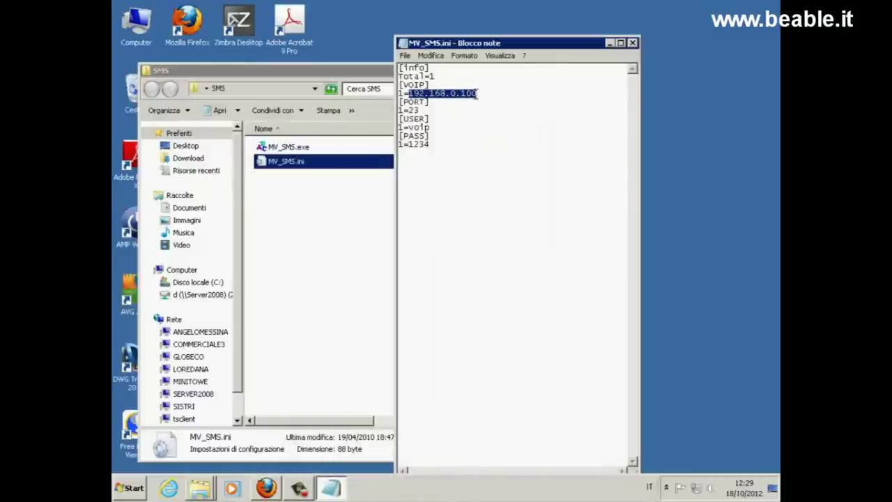
click(477, 99)
key(BackSpace)
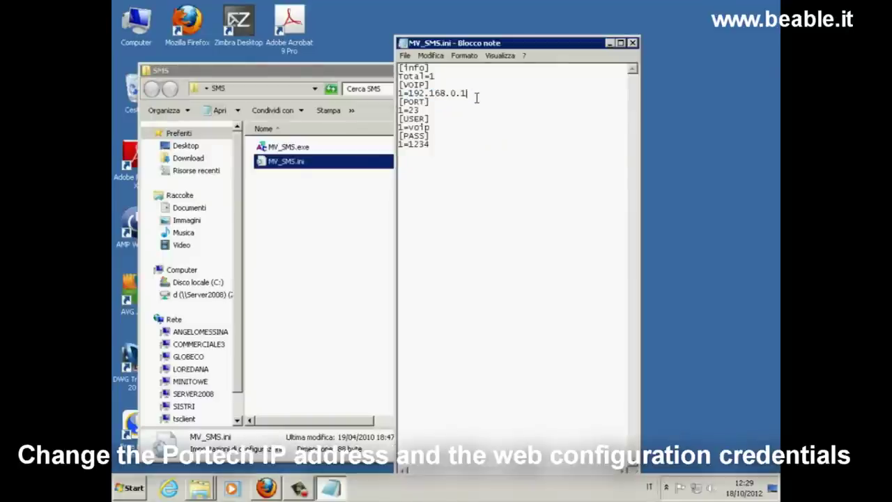
text(11)
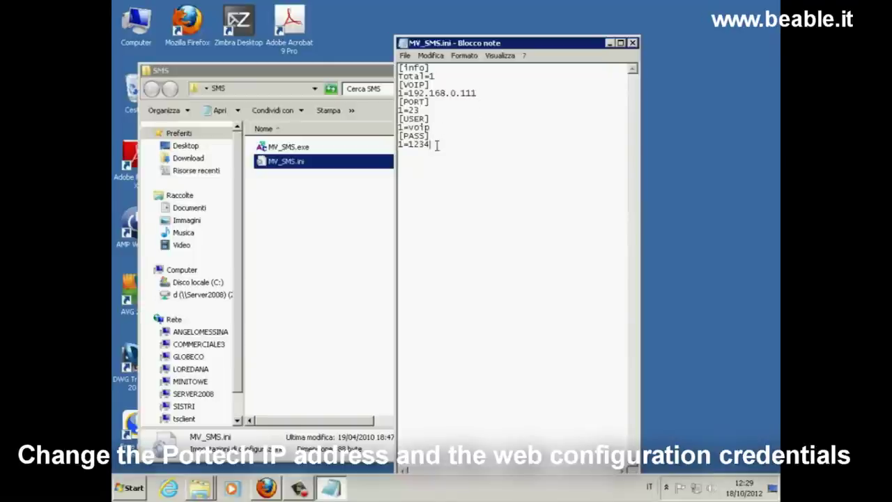
Step: Switch to Firefox, check the gateway's IP address and login credentials on the VoIP Login page, and minimize the browser
click(266, 487)
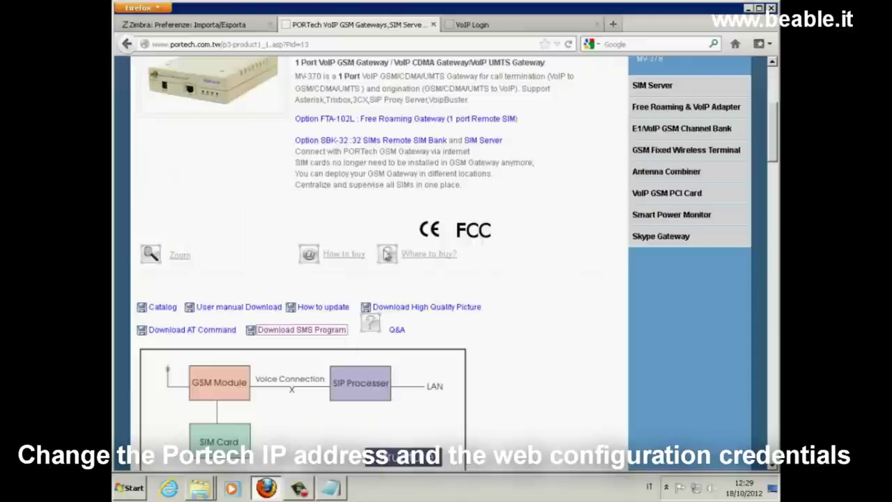
click(481, 26)
click(224, 44)
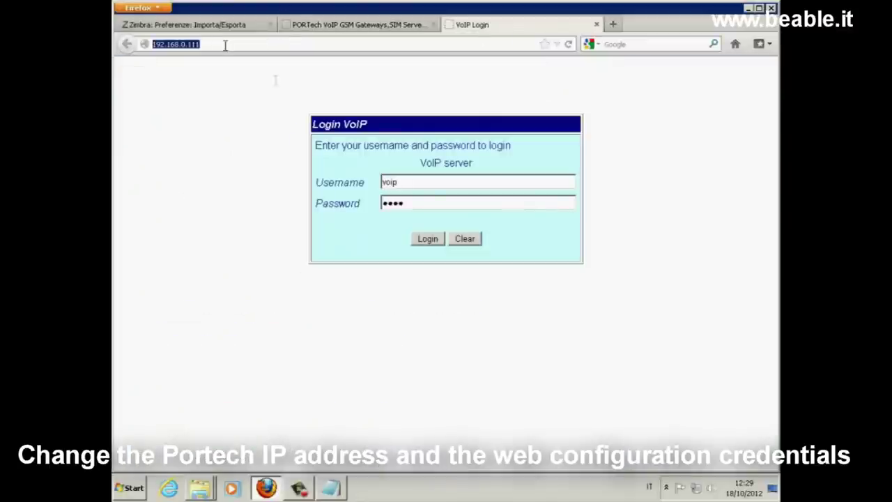
click(436, 182)
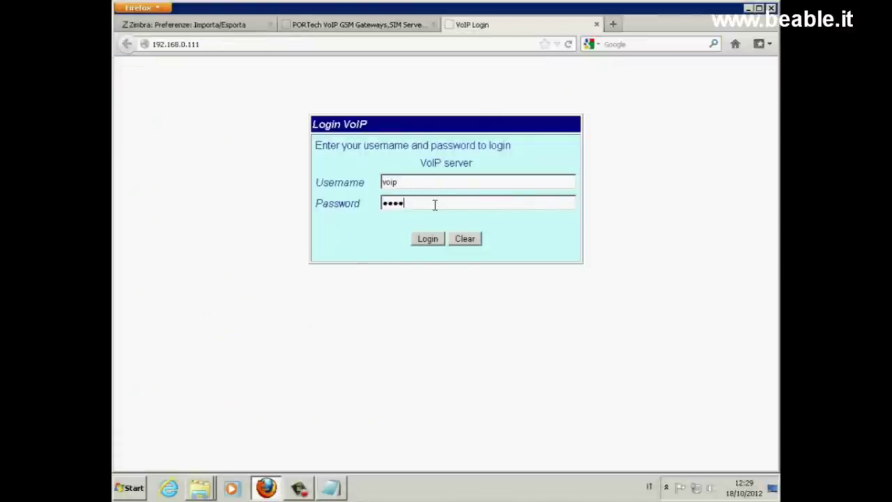
click(748, 8)
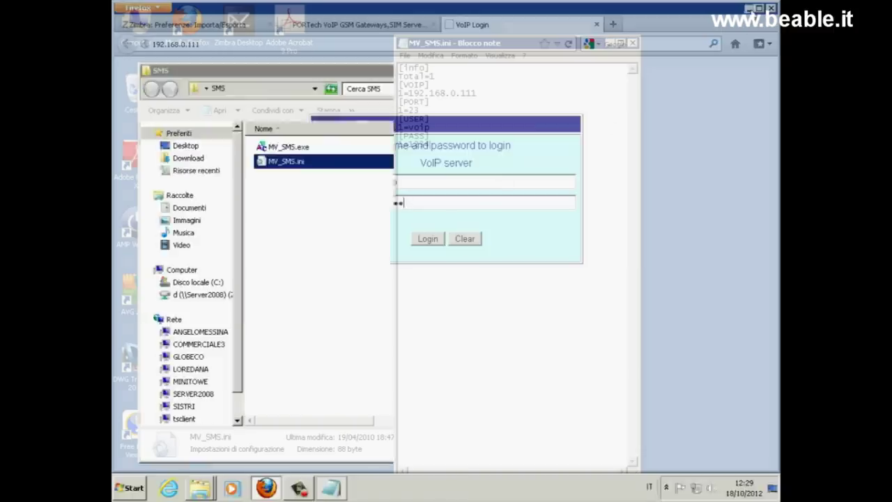
Step: Save and close MV_SMS.ini, and launch MV_SMS.exe from the SMS folder
click(407, 55)
click(428, 93)
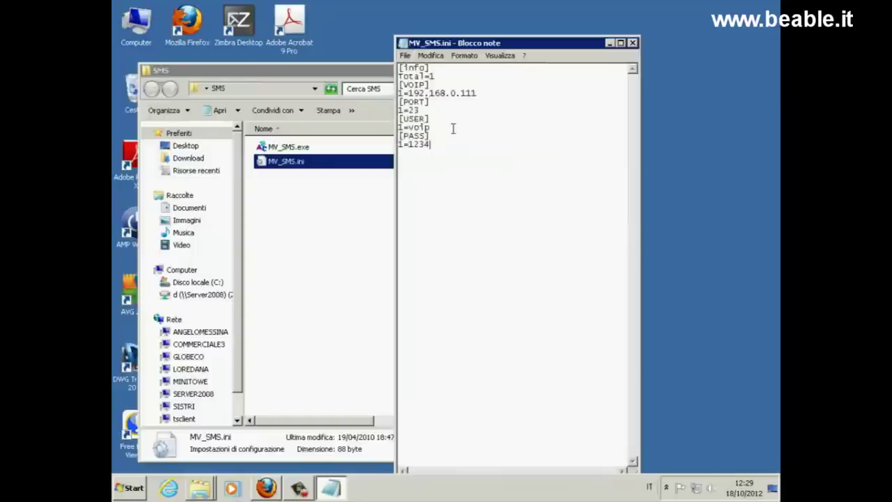
click(633, 43)
double_click(348, 148)
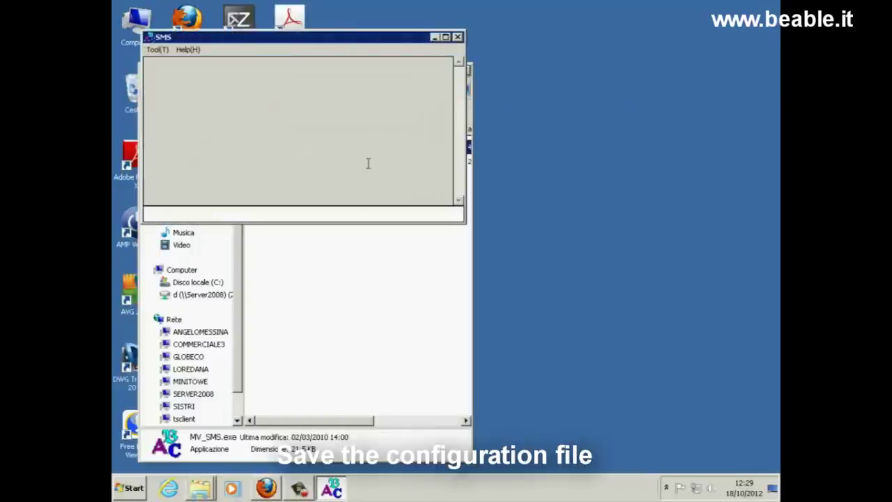